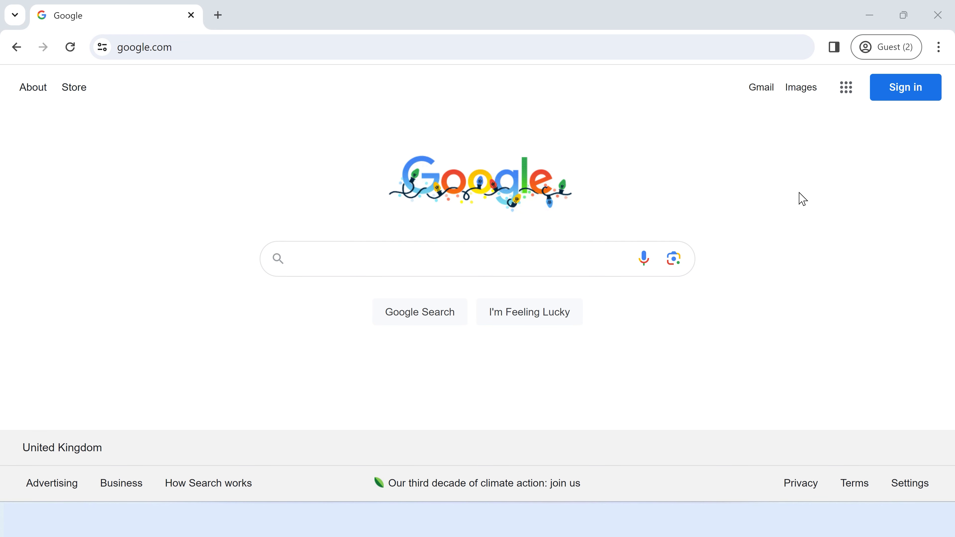
# Go to aws.amazon.com/free in Chrome, fixing the mistyped address first
pyautogui.click(235, 49)
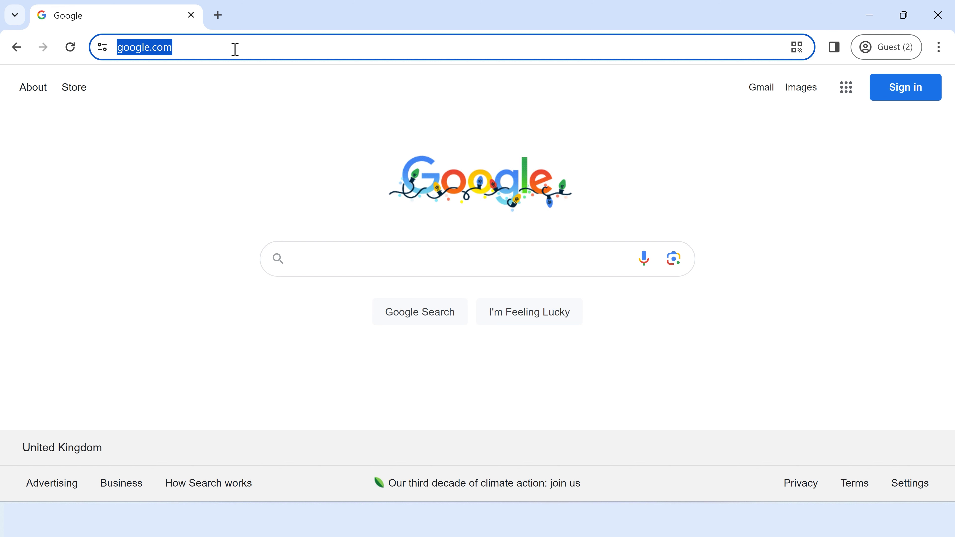
pyautogui.write('aw')
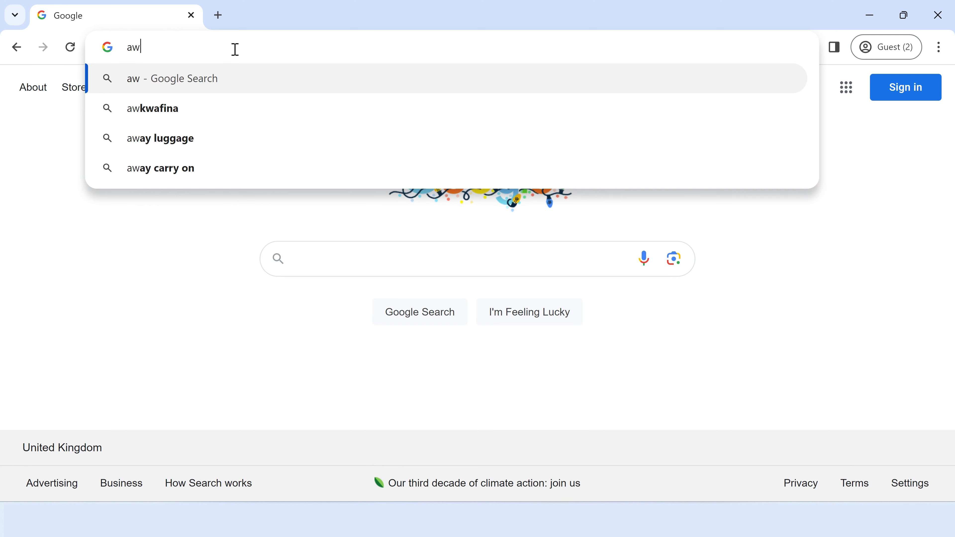
pyautogui.write('s.amazom')
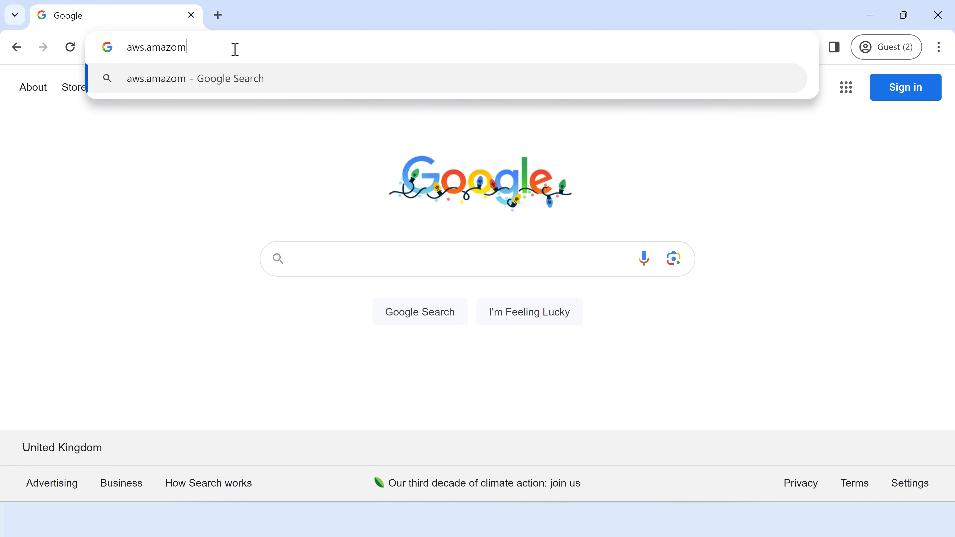
pyautogui.press('BackSpace')
pyautogui.write('n.com/f')
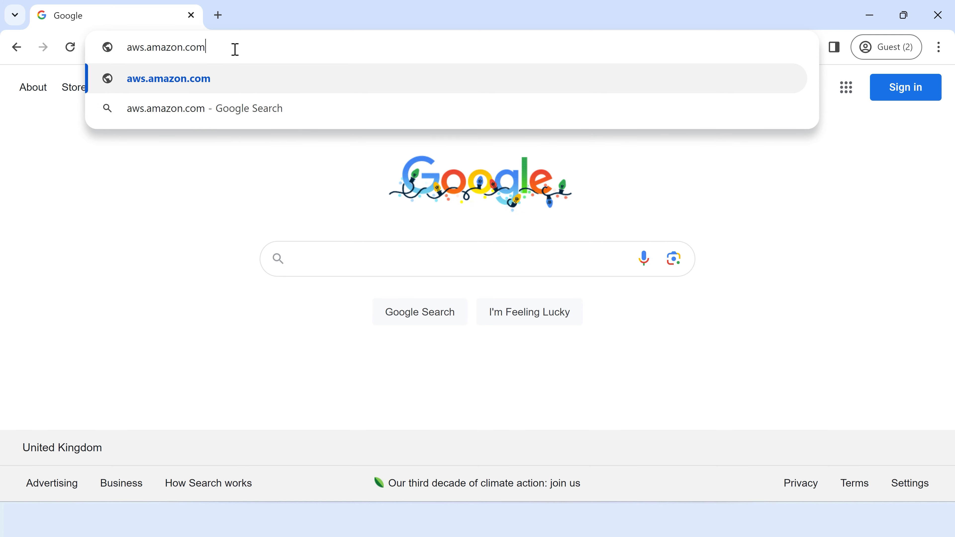
pyautogui.write('ree')
pyautogui.press('Return')
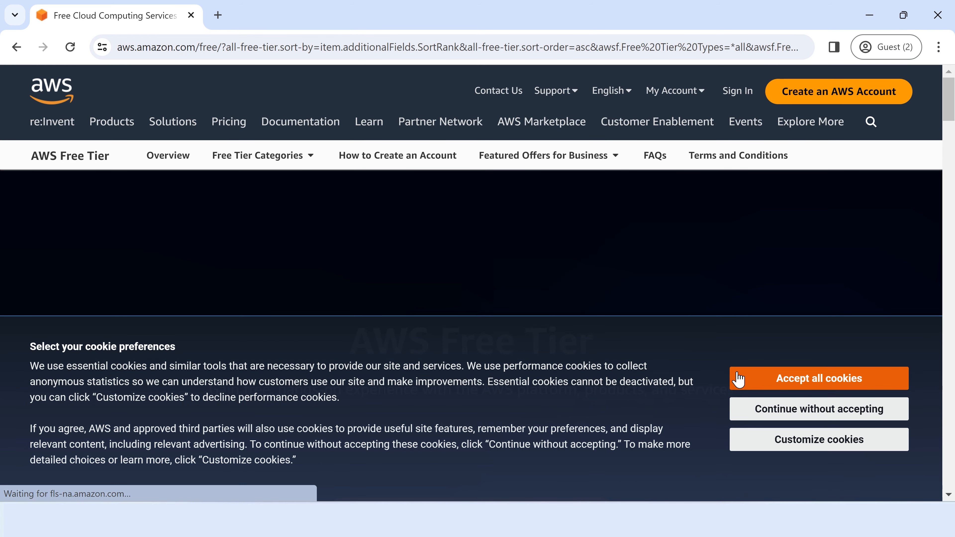
# Accept all cookies and jump to the 12 months free offers listing (EC2, S3)
pyautogui.click(746, 381)
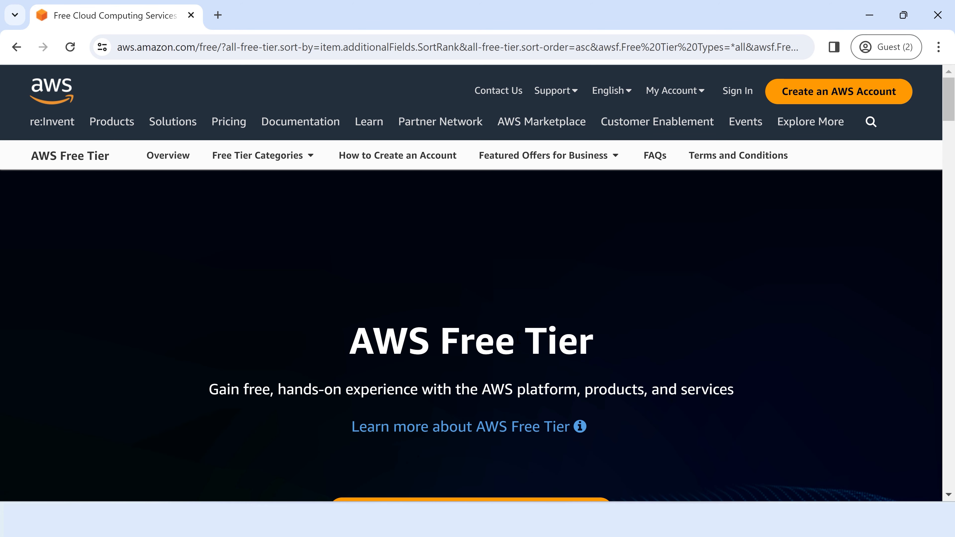
pyautogui.scroll(-3, 514, 345)
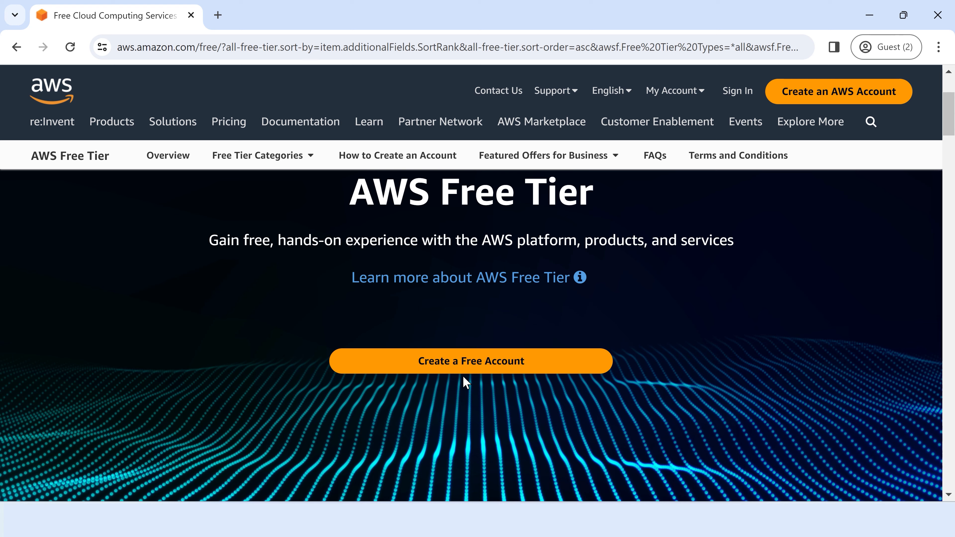
pyautogui.scroll(-3, 471, 354)
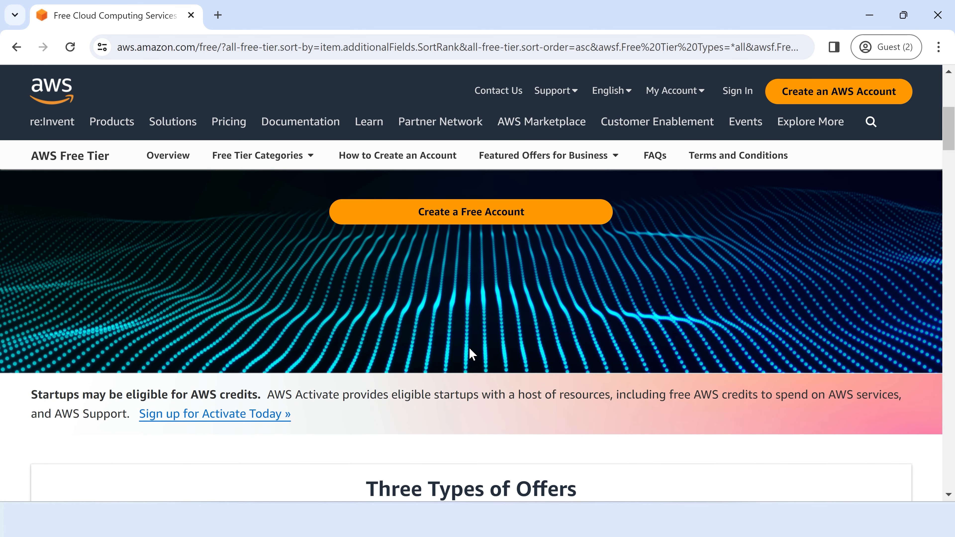
pyautogui.scroll(-5, 469, 349)
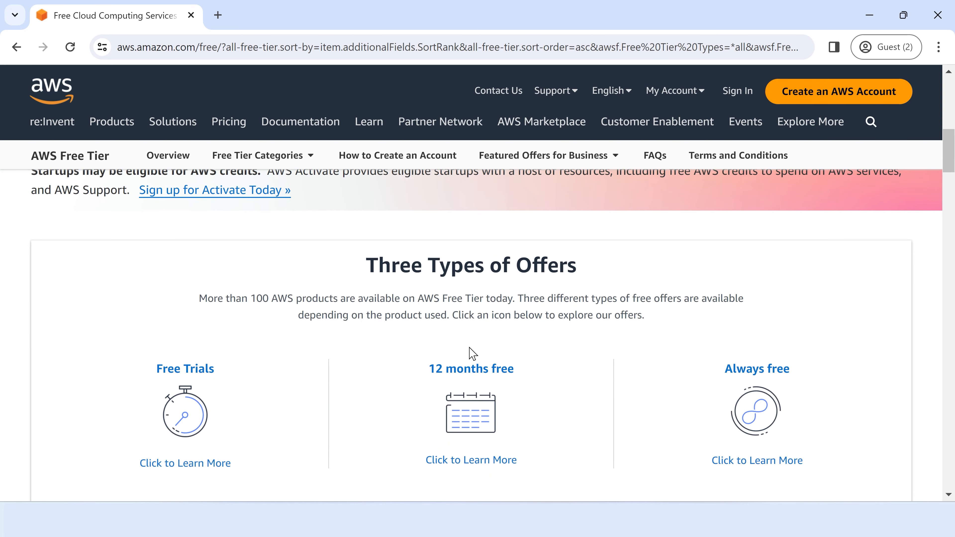
pyautogui.scroll(-2, 472, 354)
pyautogui.scroll(2, 471, 354)
pyautogui.scroll(-2, 471, 354)
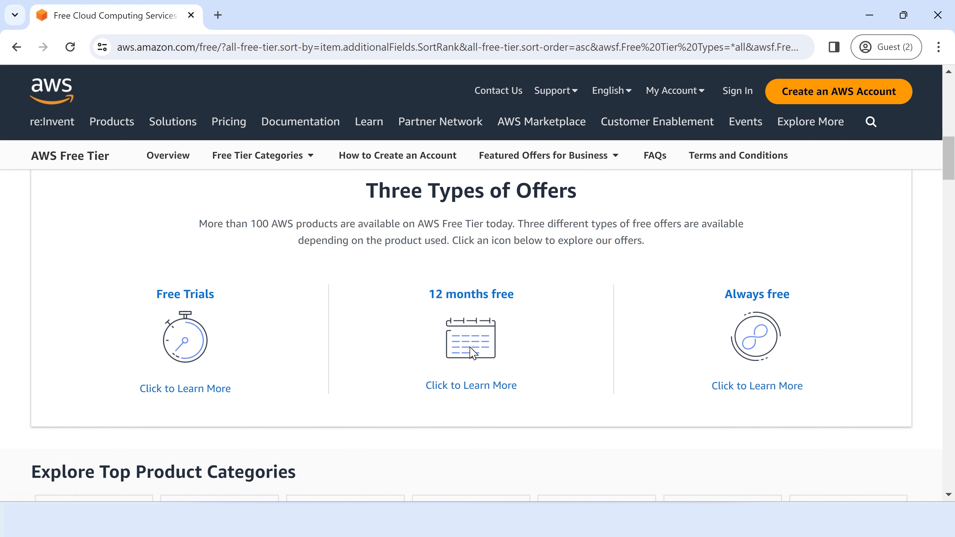
pyautogui.click(397, 348)
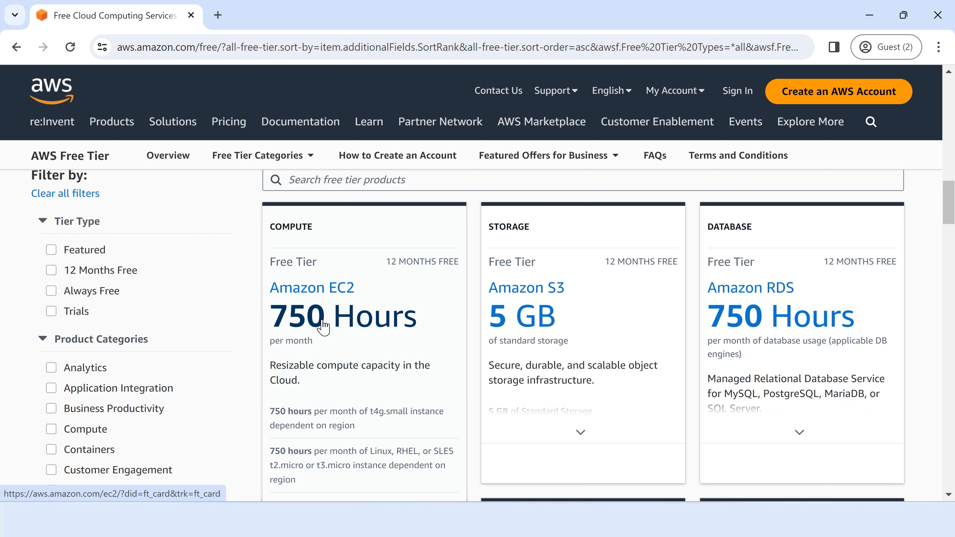
pyautogui.scroll(-2, 323, 327)
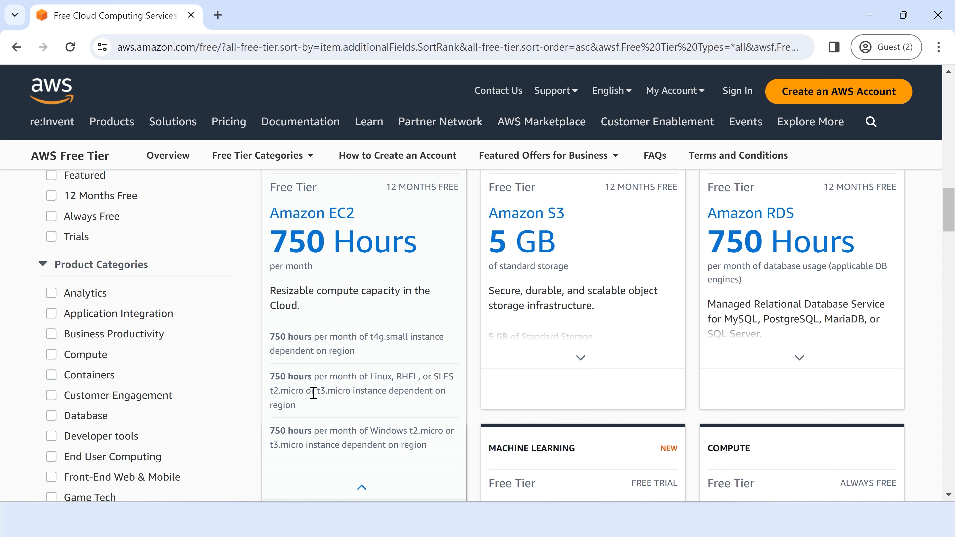
pyautogui.scroll(-2, 334, 390)
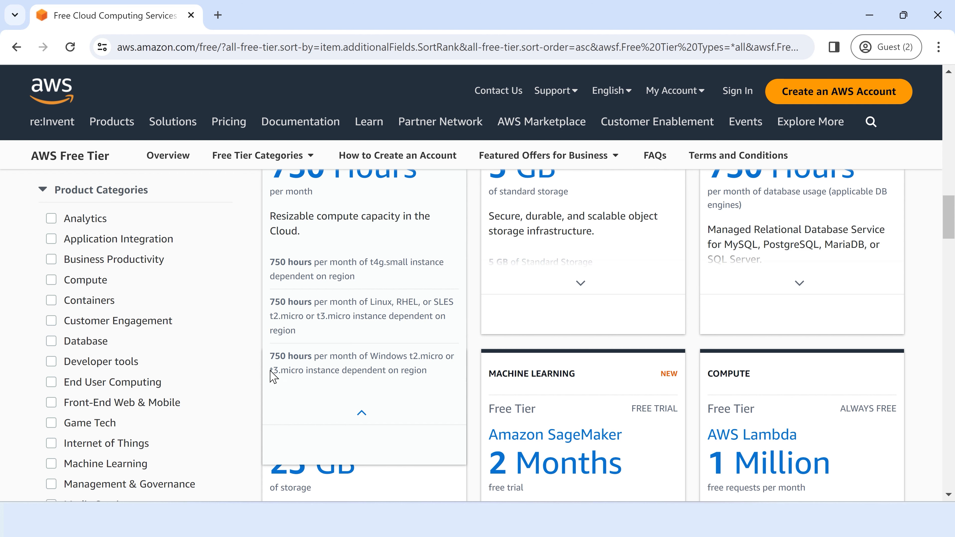
pyautogui.scroll(2, 274, 377)
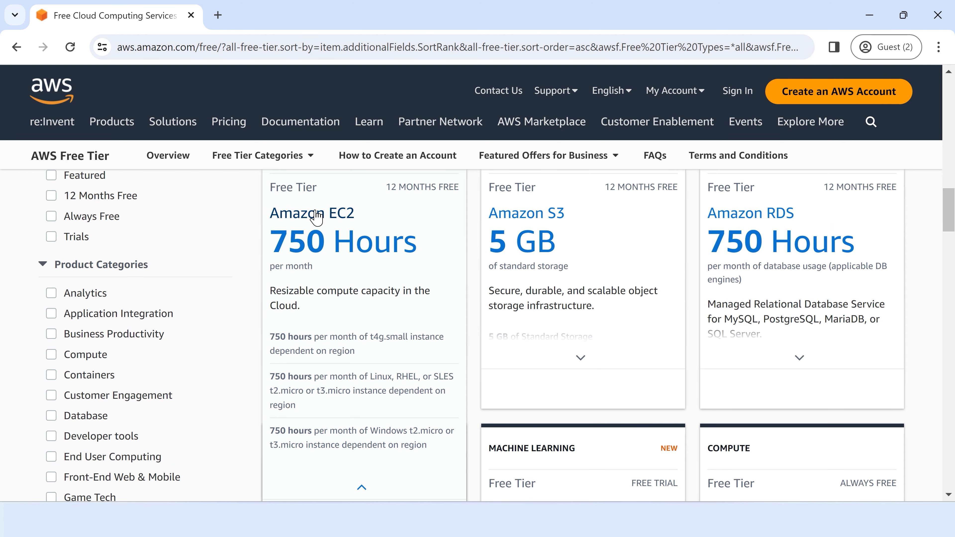
pyautogui.scroll(2, 481, 259)
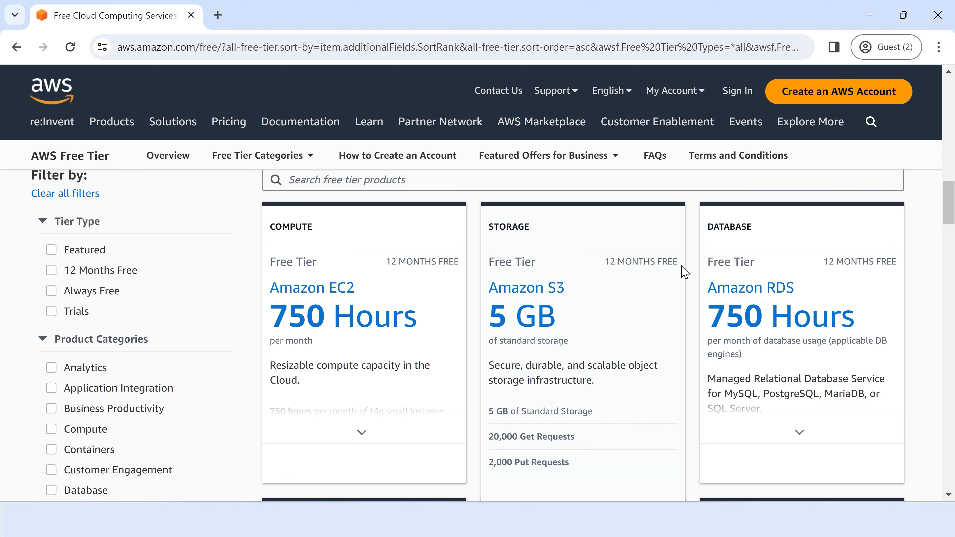
# Browse the DynamoDB, SageMaker, Lambda and Redshift offers, then choose Create a Free Account
pyautogui.scroll(-5, 684, 271)
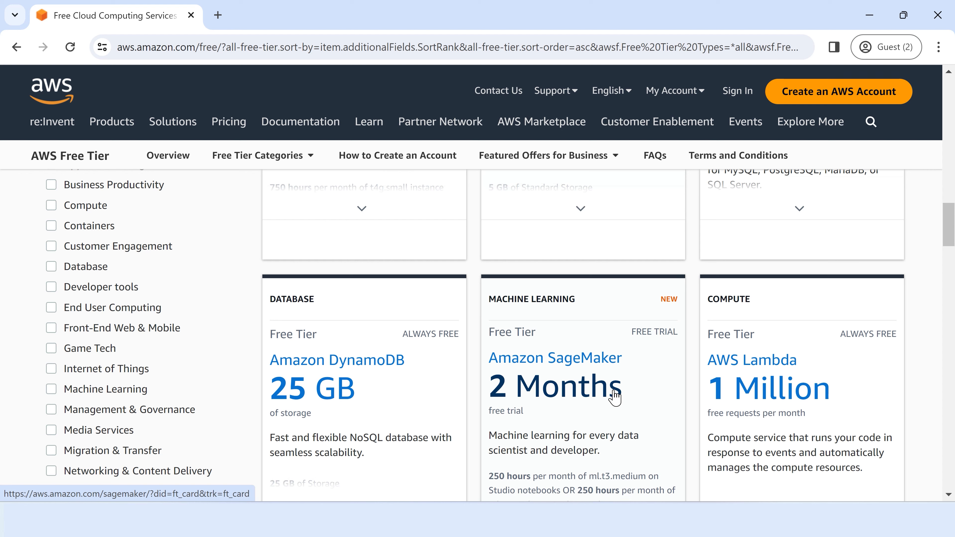
pyautogui.scroll(-2, 753, 364)
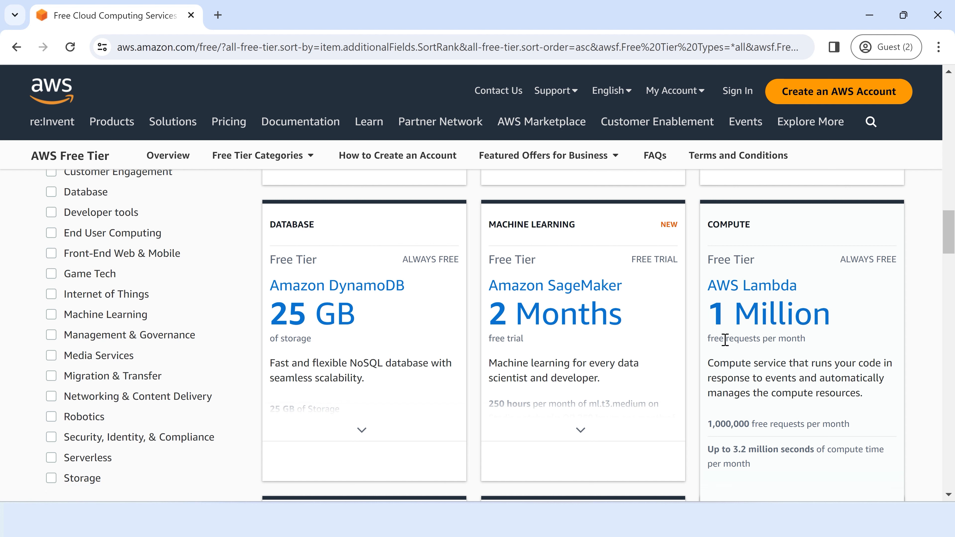
pyautogui.moveTo(625, 333)
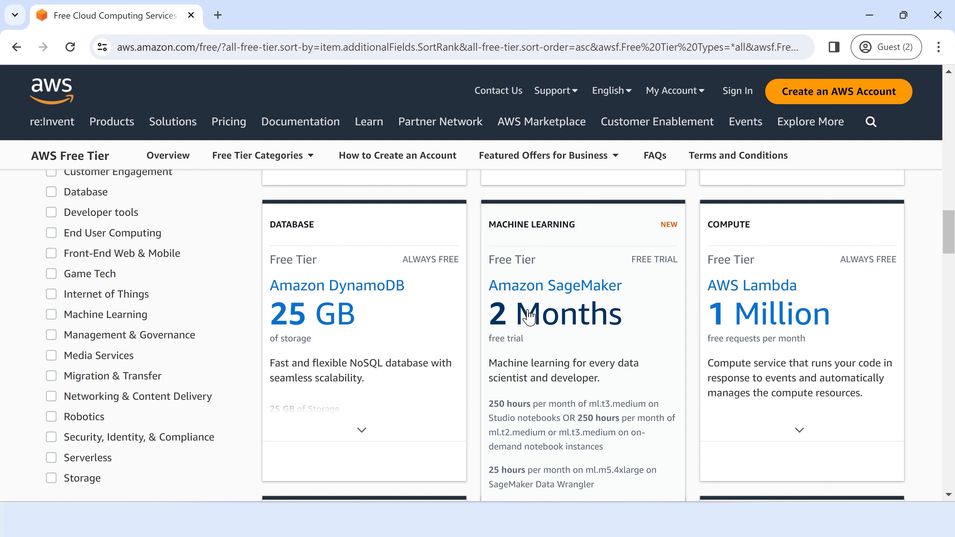
pyautogui.moveTo(289, 234)
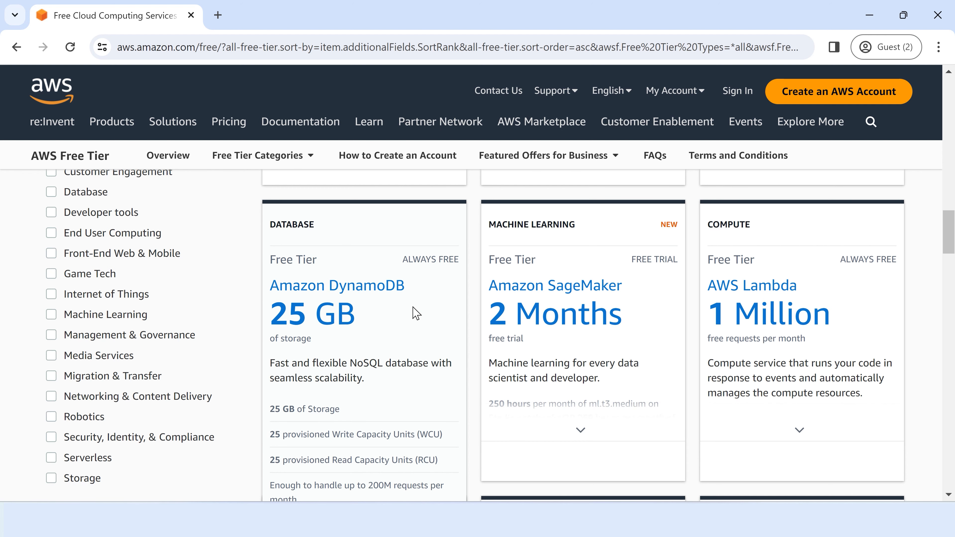
pyautogui.scroll(-5, 416, 313)
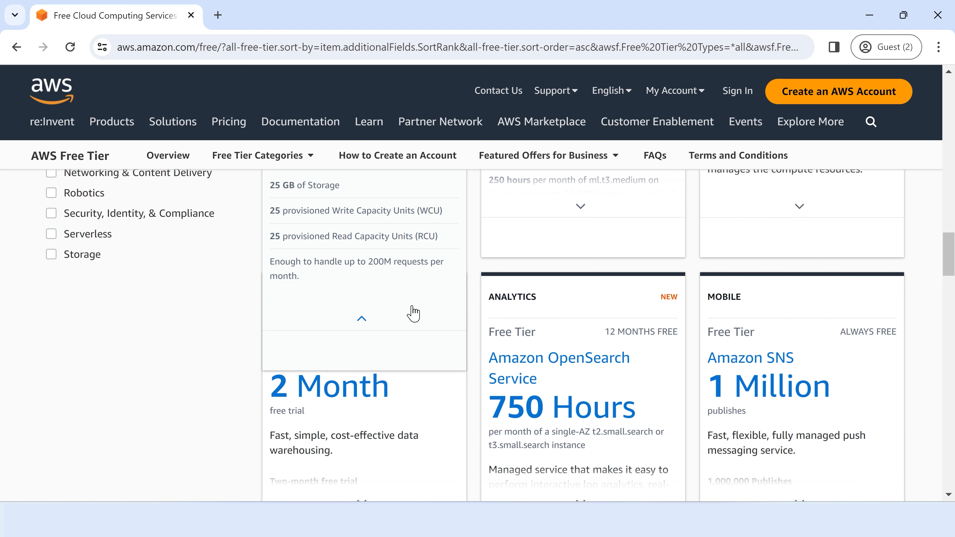
pyautogui.scroll(-2, 413, 312)
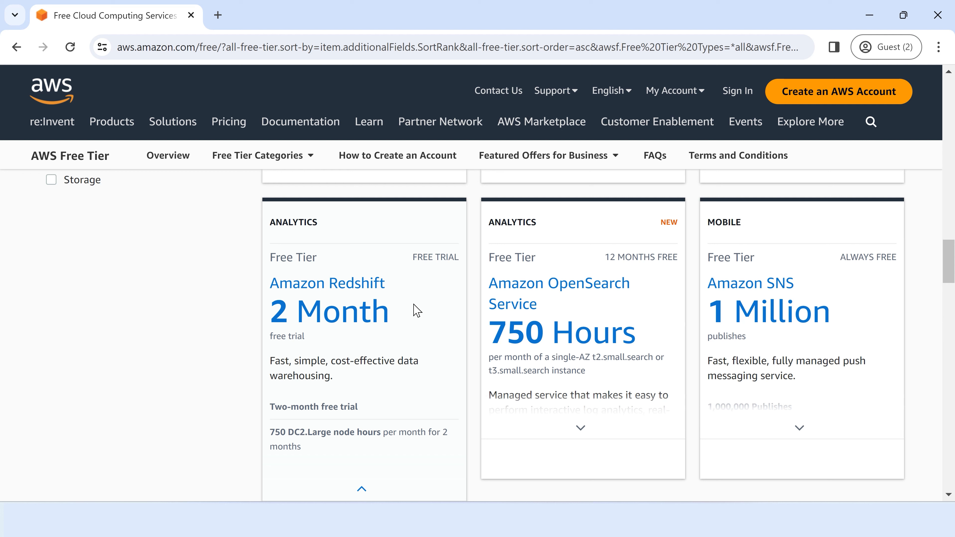
pyautogui.scroll(5, 395, 325)
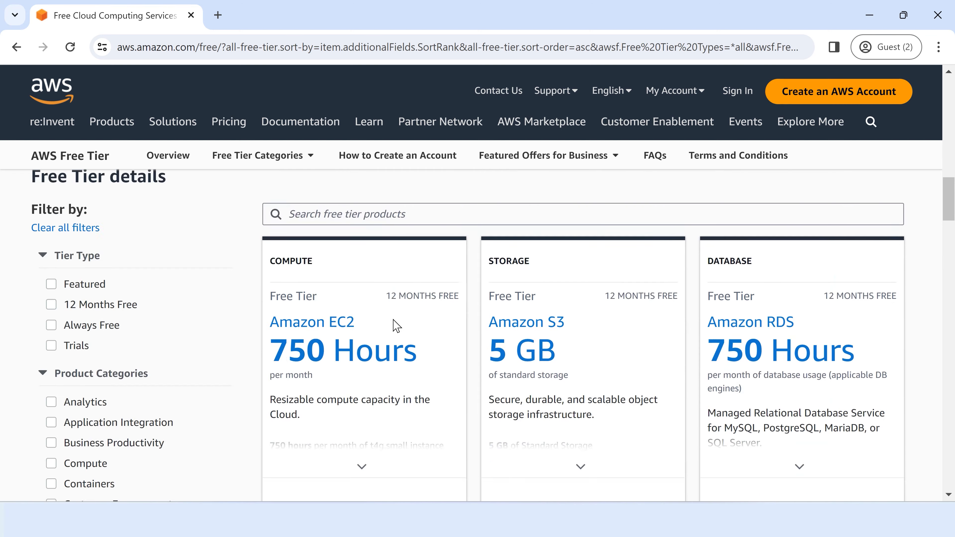
pyautogui.scroll(15, 397, 326)
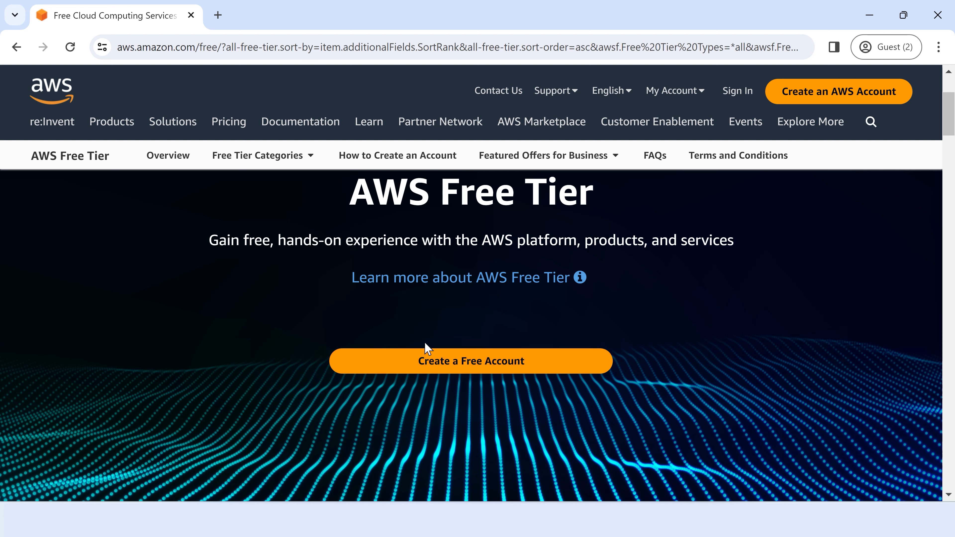
pyautogui.click(454, 366)
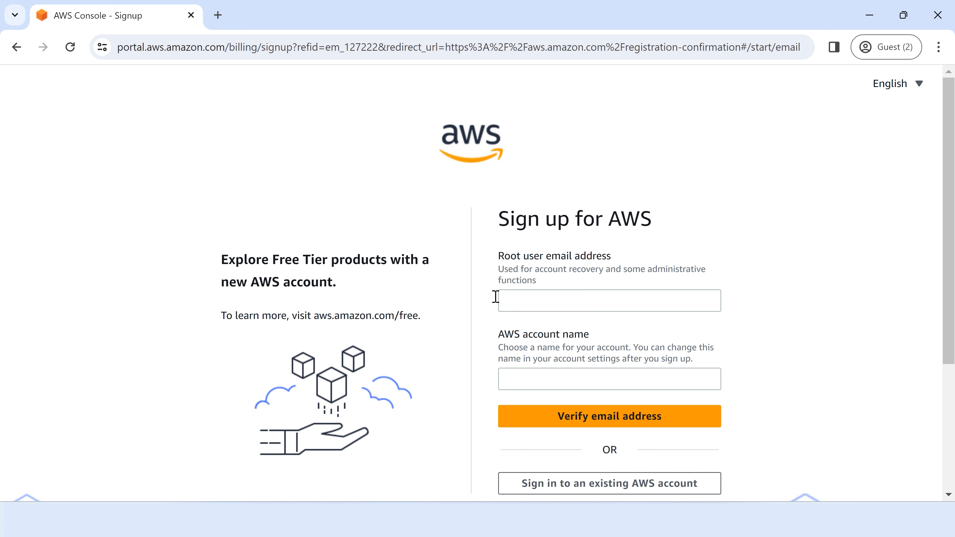
# Enter the root user email and an AWS account name, then request the verification code
pyautogui.click(536, 302)
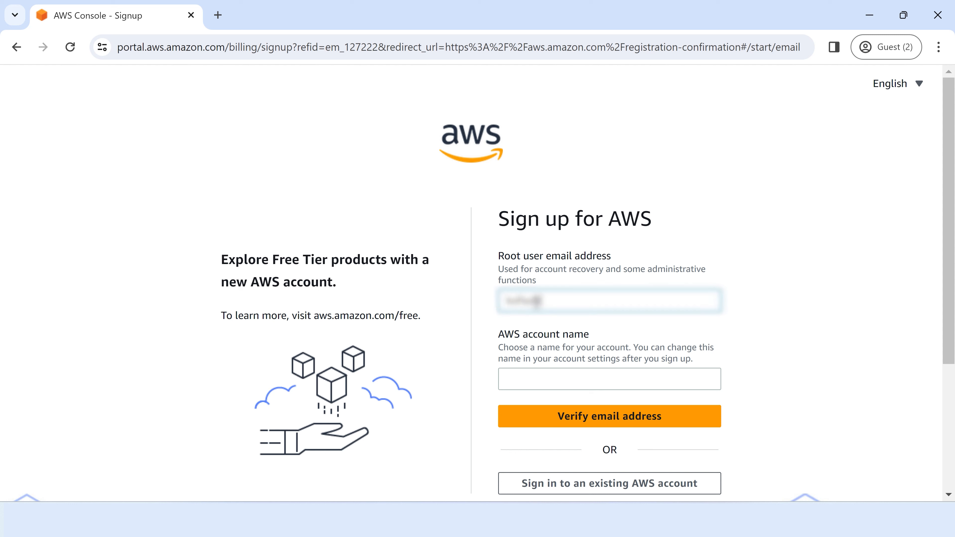
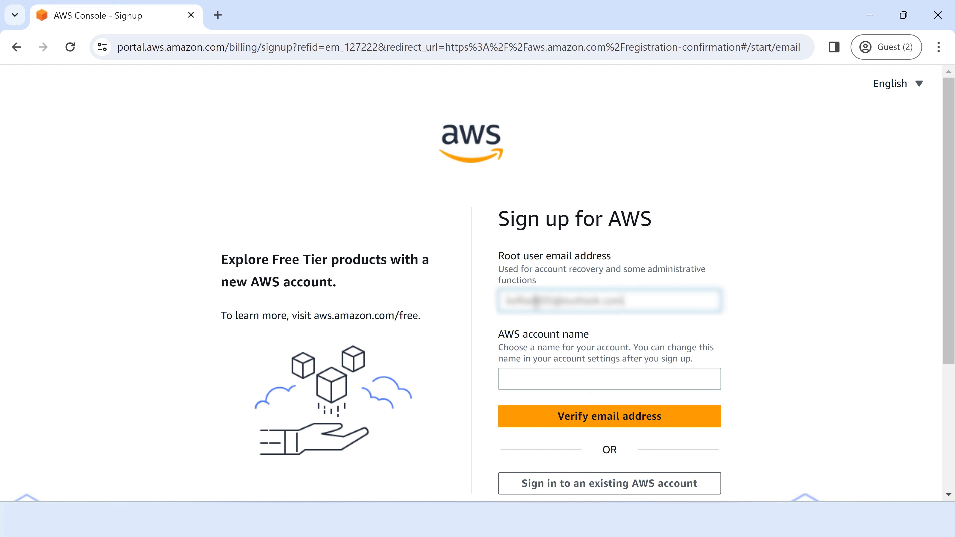
pyautogui.scroll(-2, 550, 348)
pyautogui.click(547, 308)
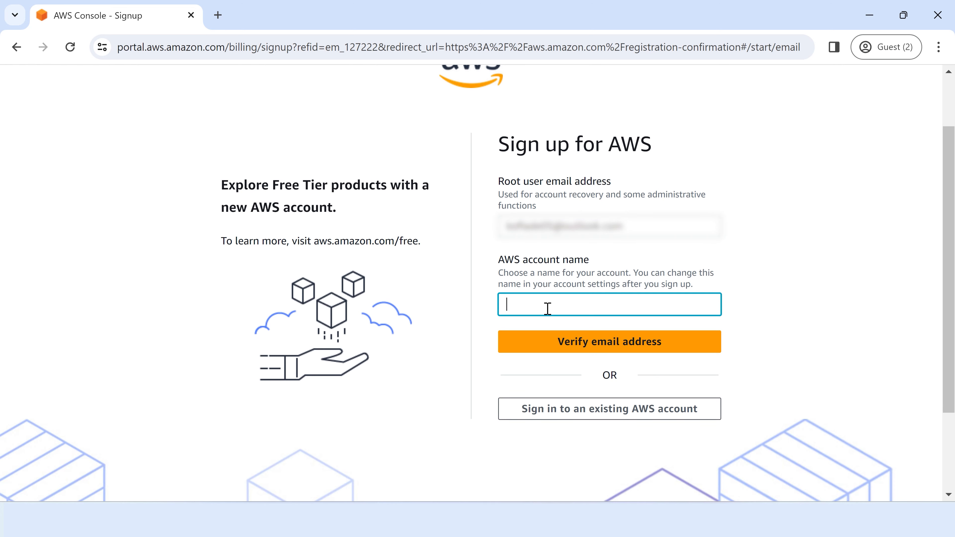
pyautogui.write('Kofi')
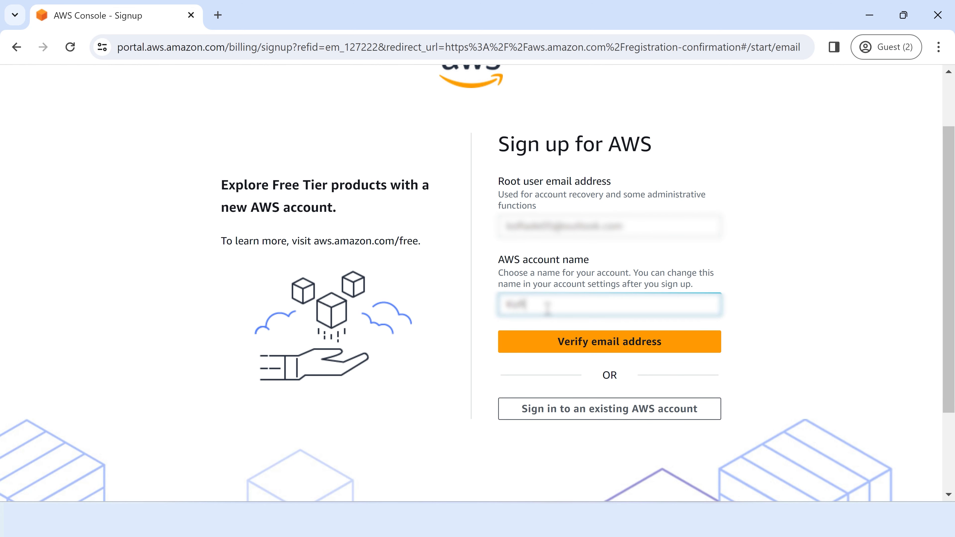
pyautogui.write('ade')
pyautogui.click(597, 341)
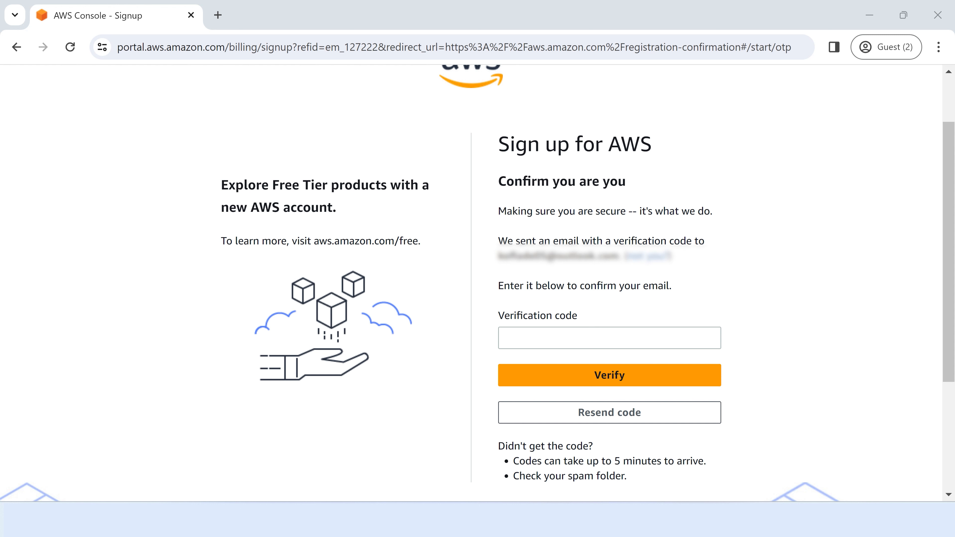
# Paste the emailed verification code and verify the email address
pyautogui.click(611, 338)
pyautogui.hotkey('ctrl', 'v')
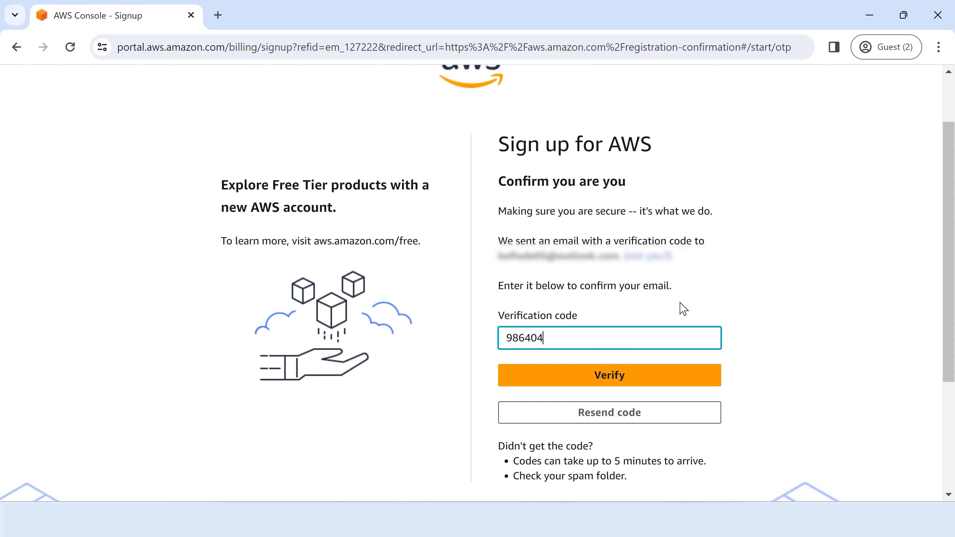
pyautogui.click(609, 378)
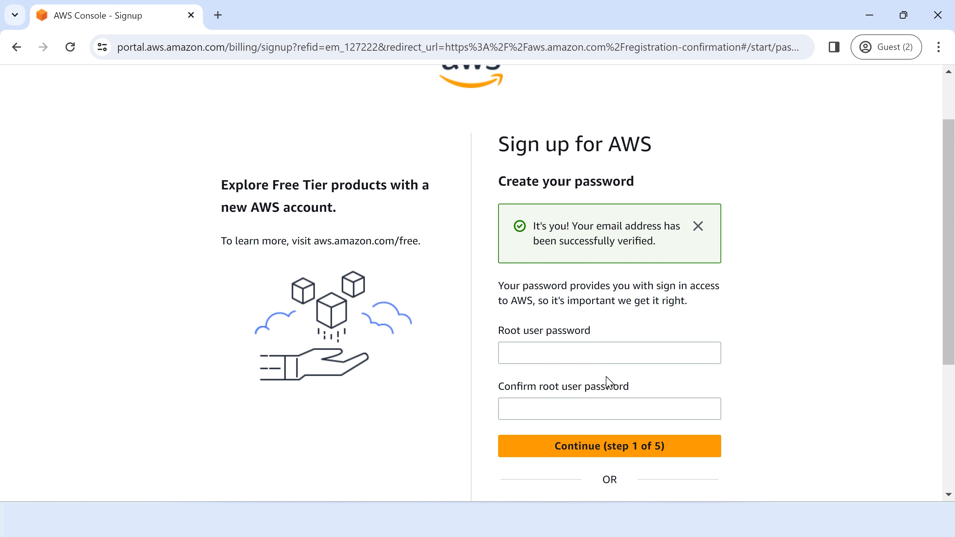
# Set the root user password in both fields and continue to step 1 of 5
pyautogui.click(519, 355)
pyautogui.write('**********')
pyautogui.click(710, 412)
pyautogui.write('**********')
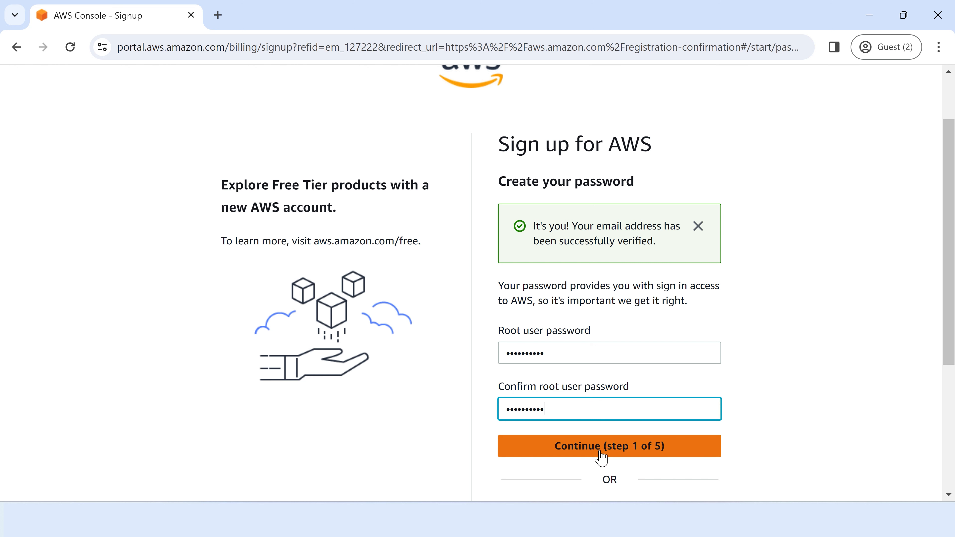
pyautogui.click(611, 454)
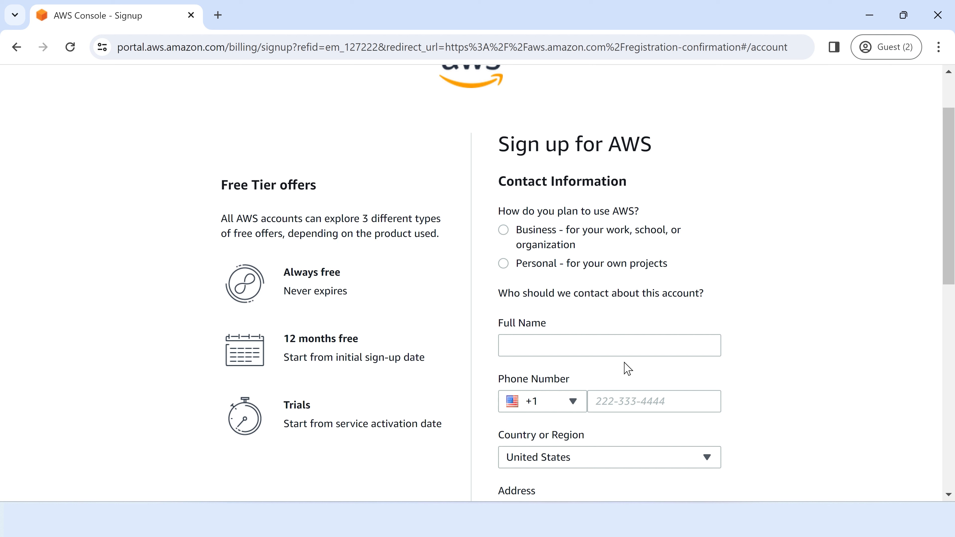
# Mark the account as Personal and enter the contact's full name
pyautogui.click(503, 265)
pyautogui.scroll(-2, 540, 280)
pyautogui.click(535, 268)
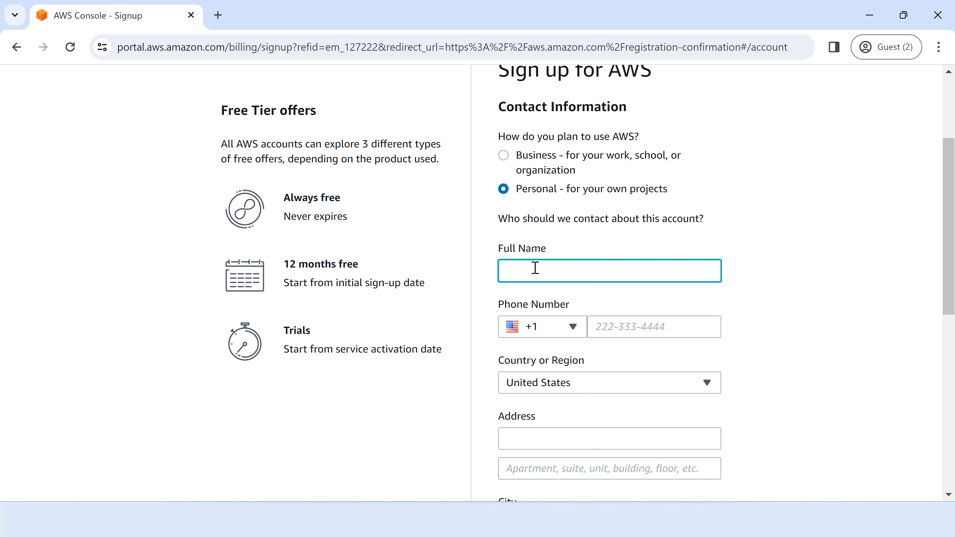
# Choose the United Kingdom (+44) country code and enter the phone number
pyautogui.click(548, 330)
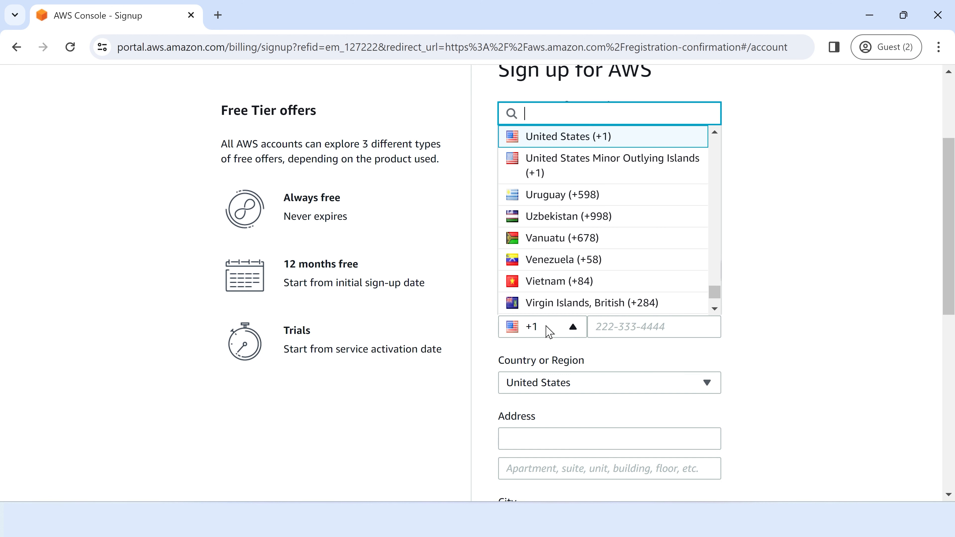
pyautogui.write('u')
pyautogui.press('BackSpace')
pyautogui.write('uni')
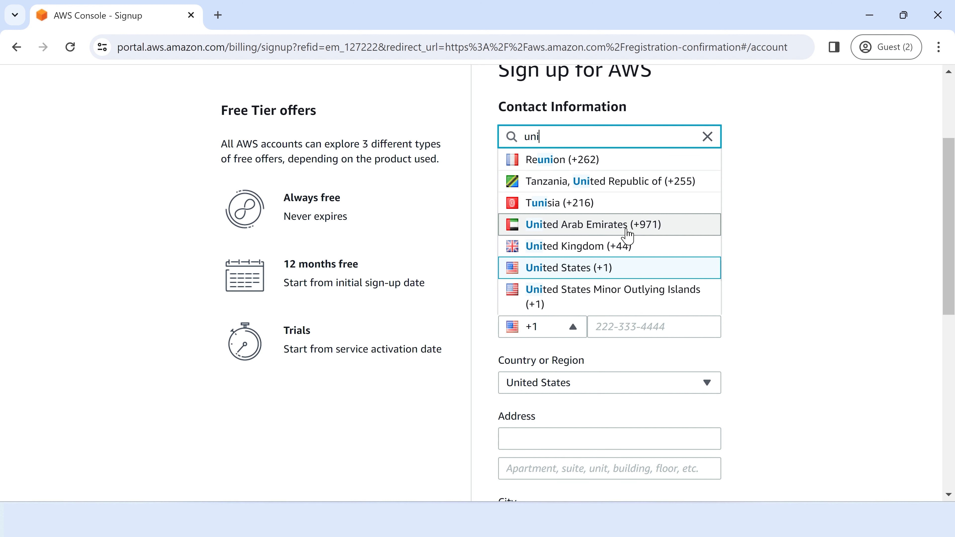
pyautogui.click(598, 248)
pyautogui.write('••••••')
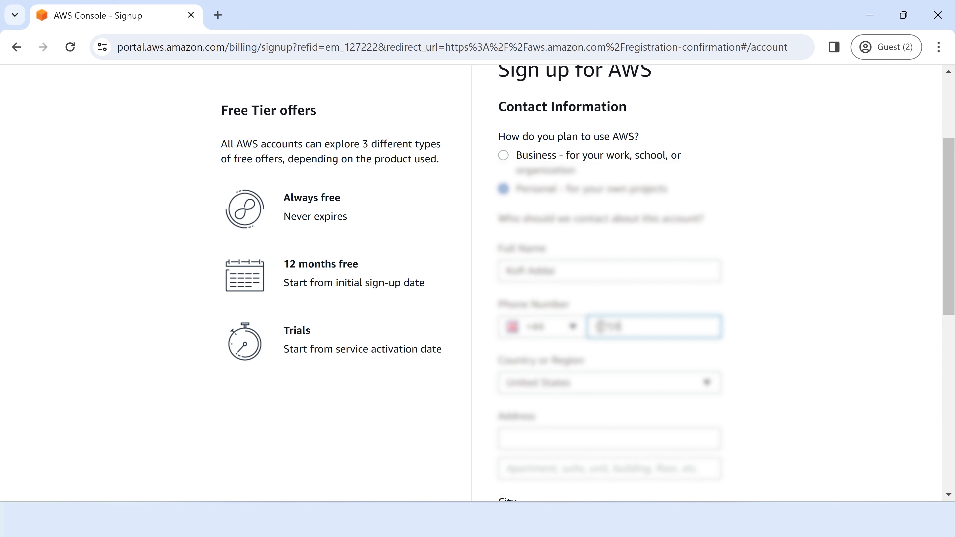
pyautogui.write('•••••')
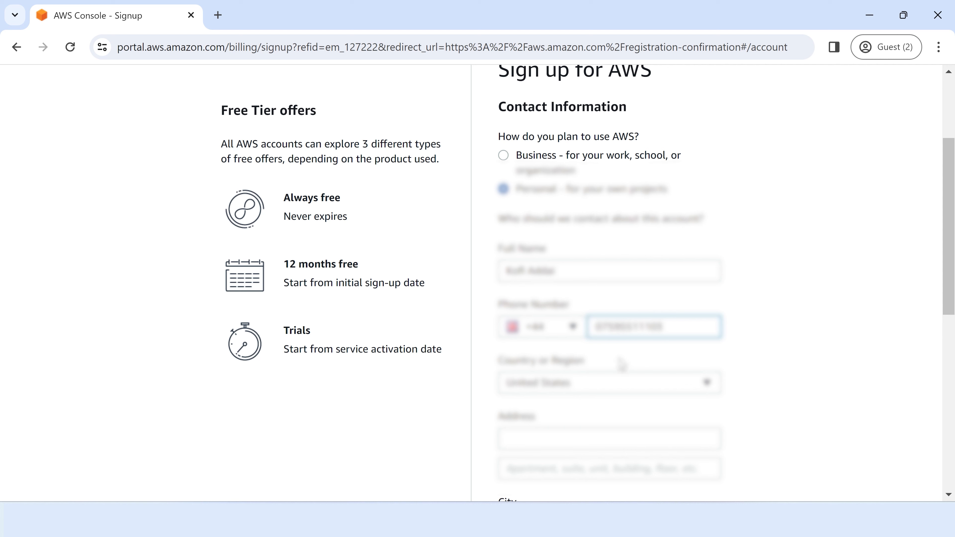
# Set the Country or Region to United Kingdom
pyautogui.click(617, 386)
pyautogui.write('uni')
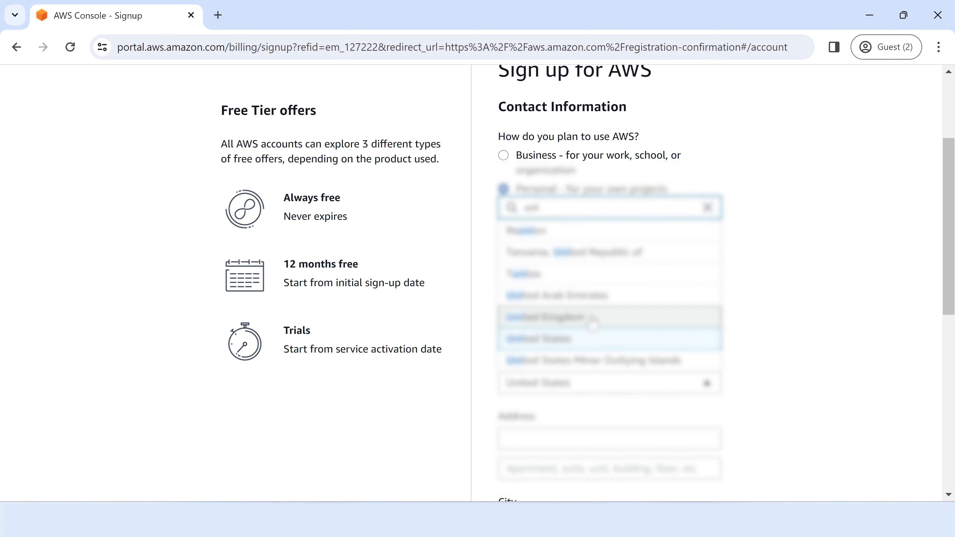
pyautogui.click(594, 318)
pyautogui.scroll(-4, 751, 389)
# Fill in the street address, city, county and postal code
pyautogui.click(562, 295)
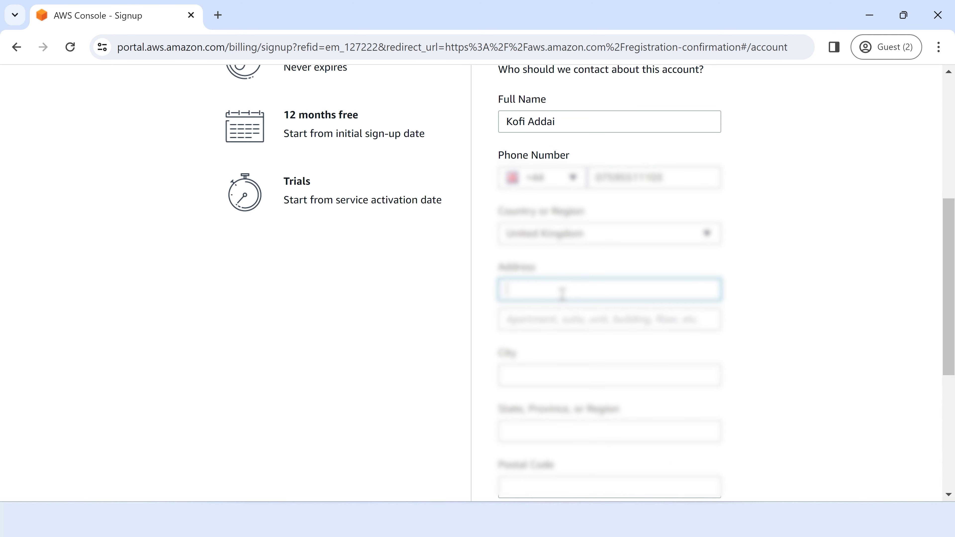
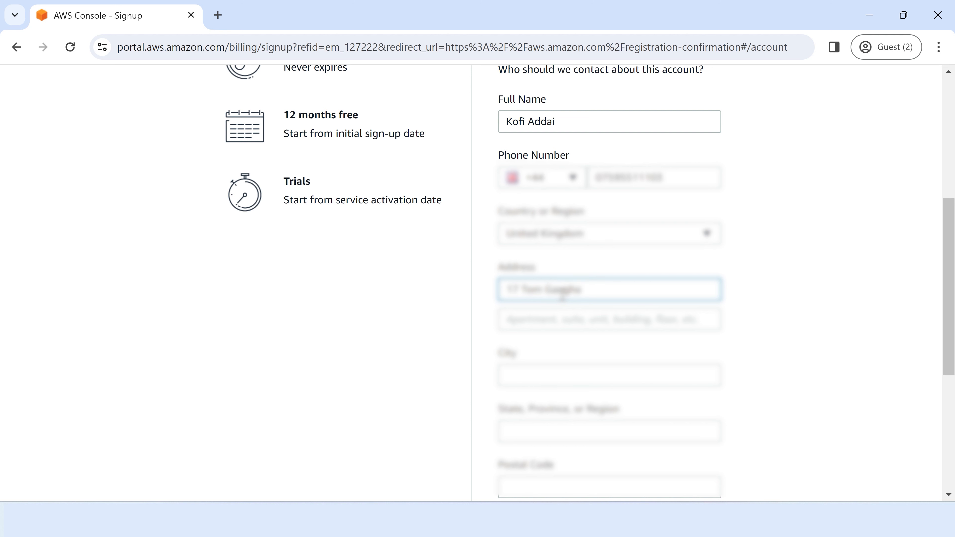
pyautogui.click(543, 377)
pyautogui.write('Oxf')
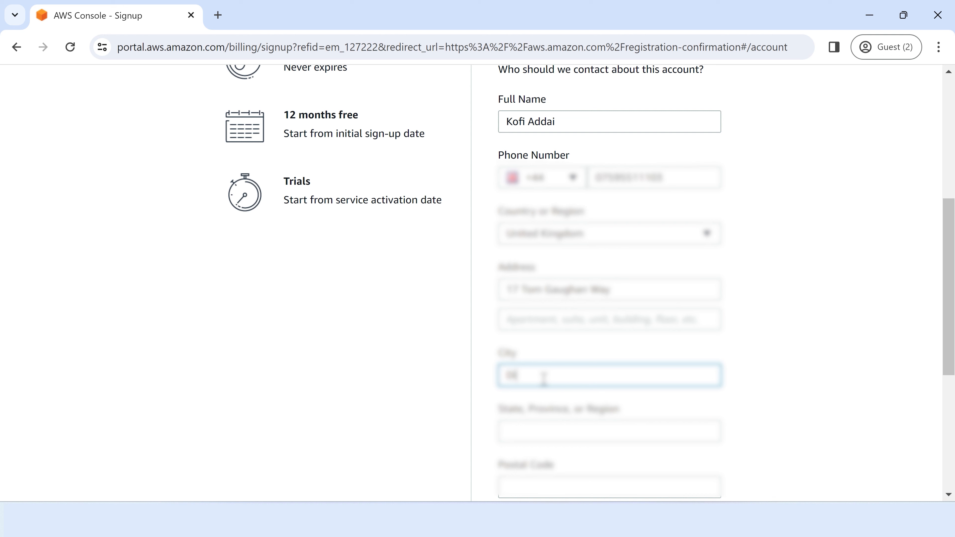
pyautogui.write('ord')
pyautogui.scroll(-2, 545, 376)
pyautogui.click(548, 357)
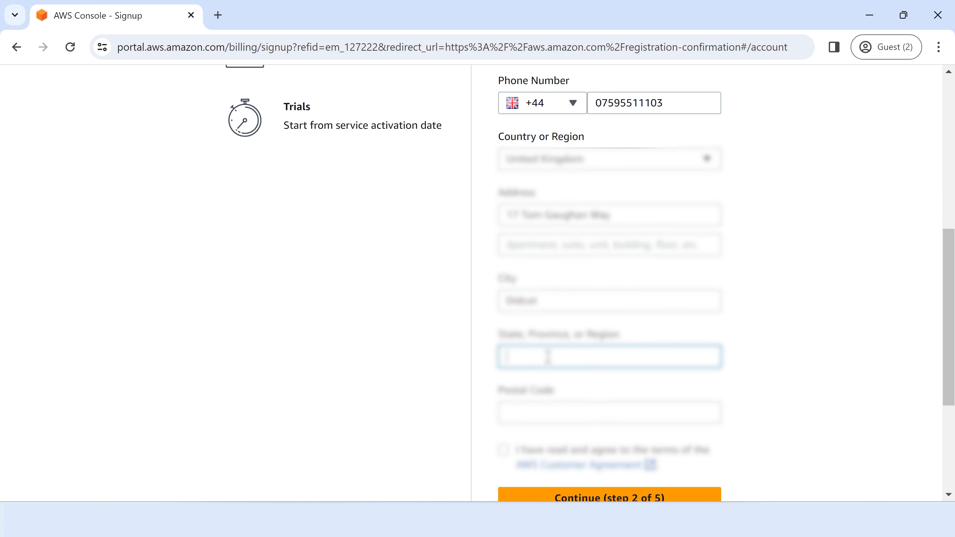
pyautogui.write('Oxfordshire')
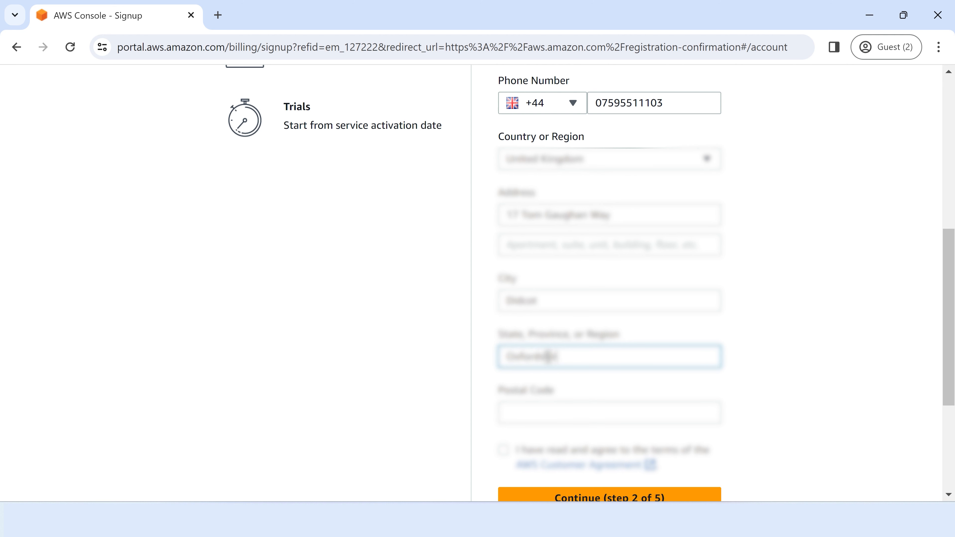
pyautogui.click(546, 414)
pyautogui.write('OX15')
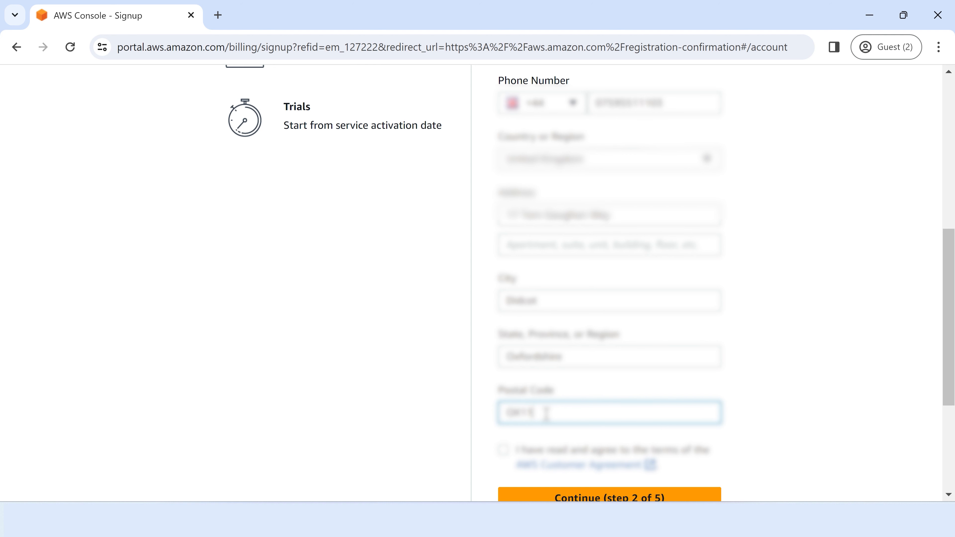
pyautogui.write(' 6JD')
# Accept the AWS Customer Agreement and continue to step 2 of 5, Billing Information
pyautogui.scroll(-1, 556, 399)
pyautogui.scroll(-1, 556, 400)
pyautogui.click(503, 375)
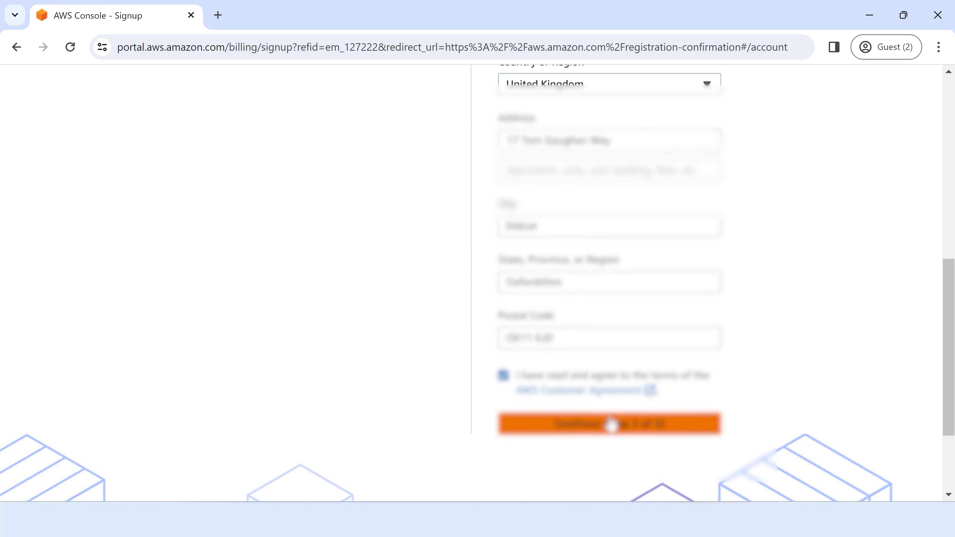
pyautogui.click(610, 425)
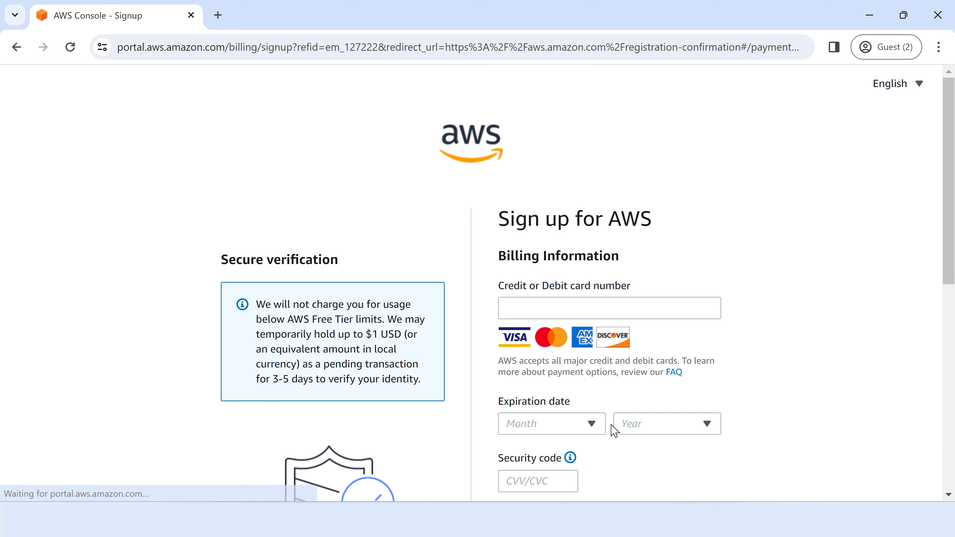
# Start entering the credit or debit card number in the billing form
pyautogui.scroll(-2, 489, 264)
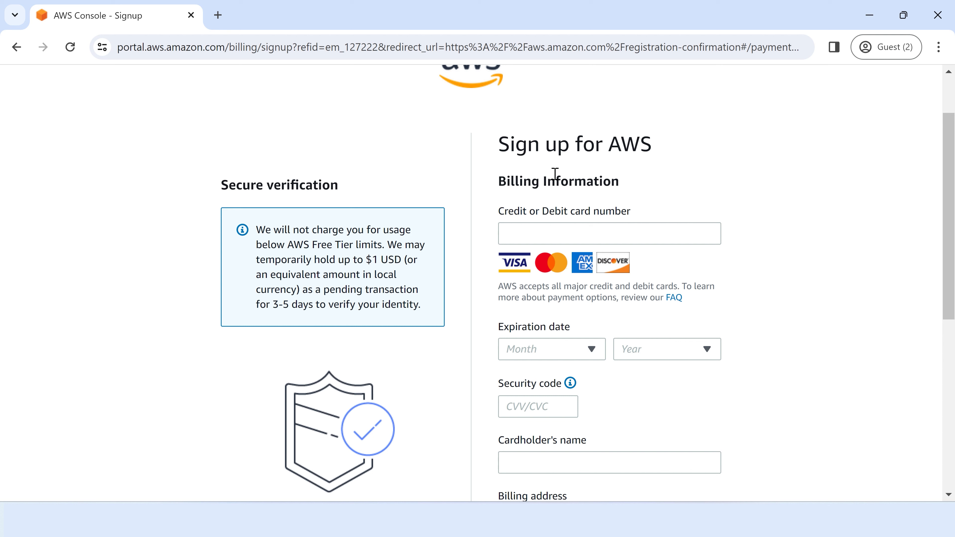
pyautogui.click(541, 236)
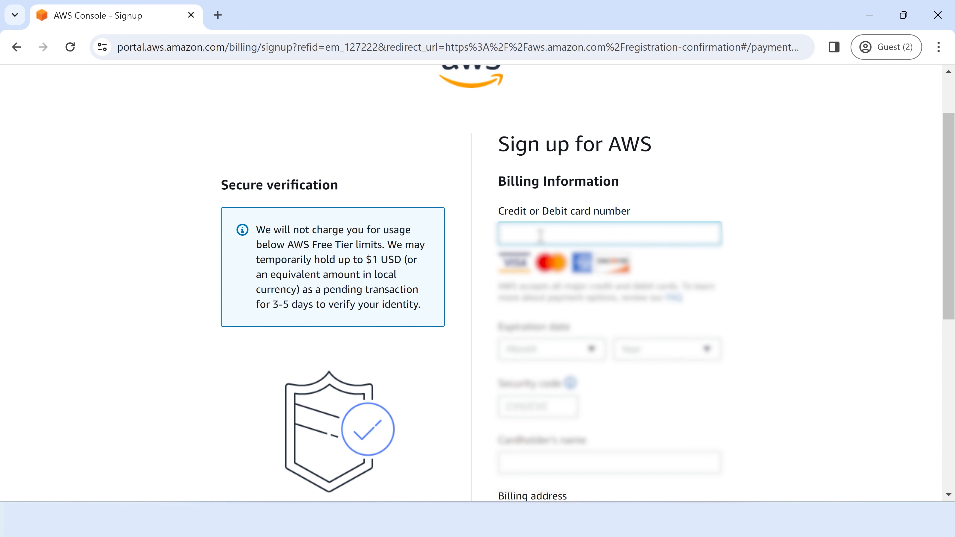
pyautogui.write('12•••••')
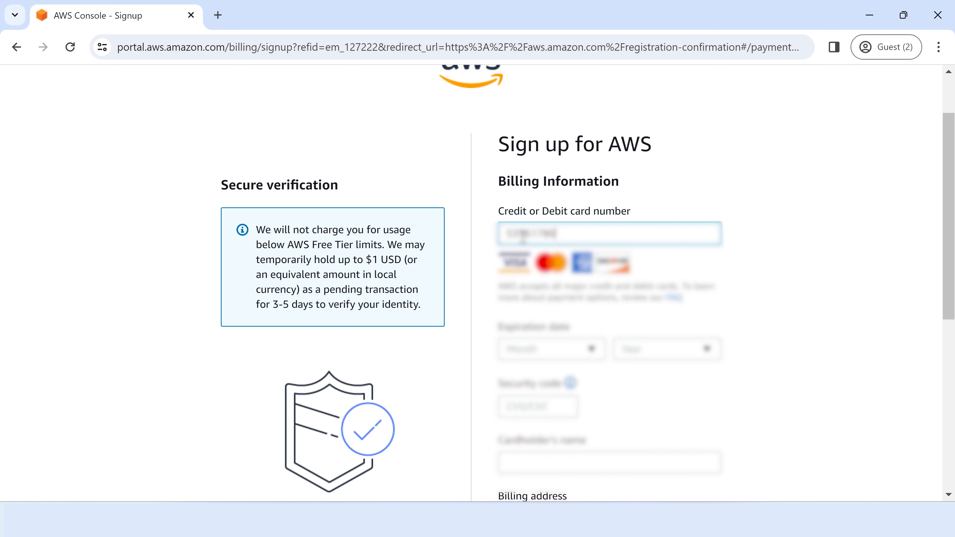
pyautogui.write('•••••••••')
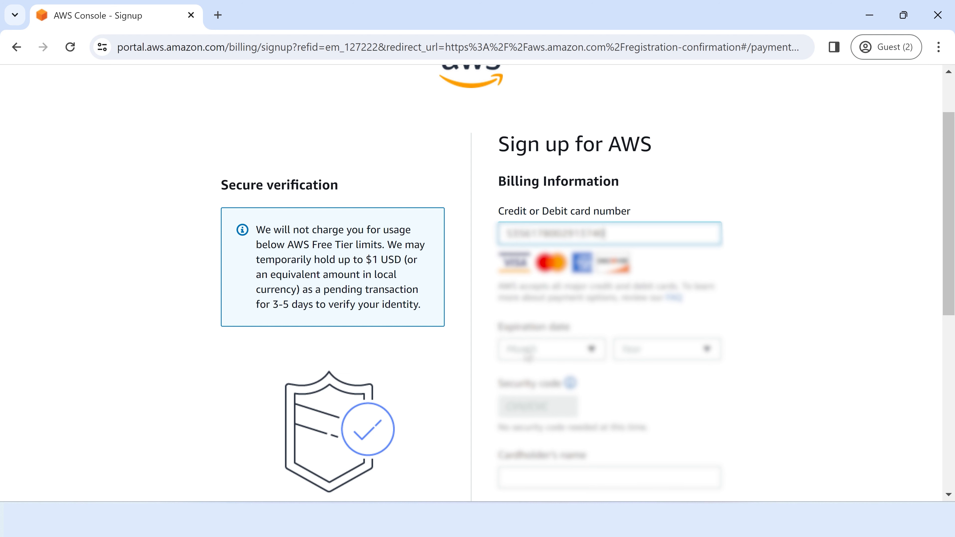
# Set the card expiration date to December 2028
pyautogui.click(530, 354)
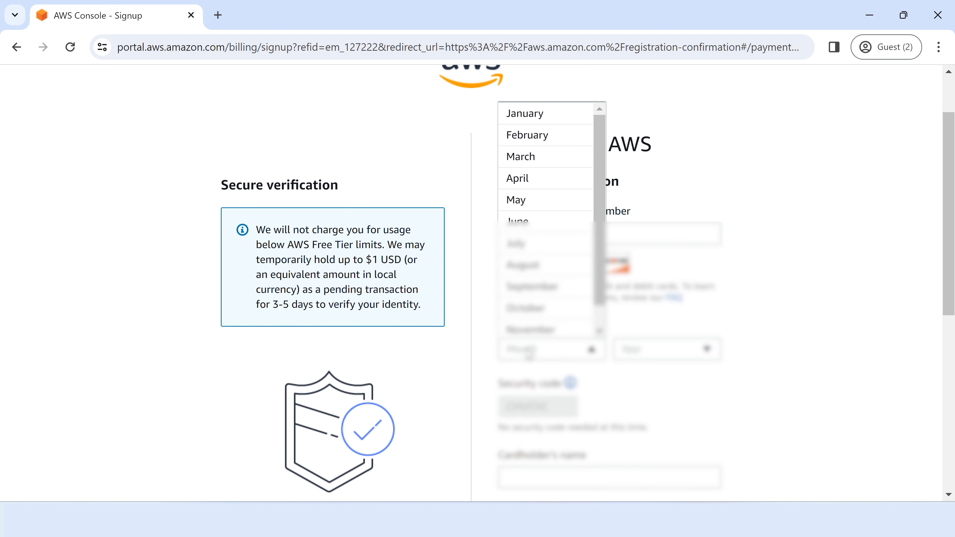
pyautogui.scroll(-1, 524, 304)
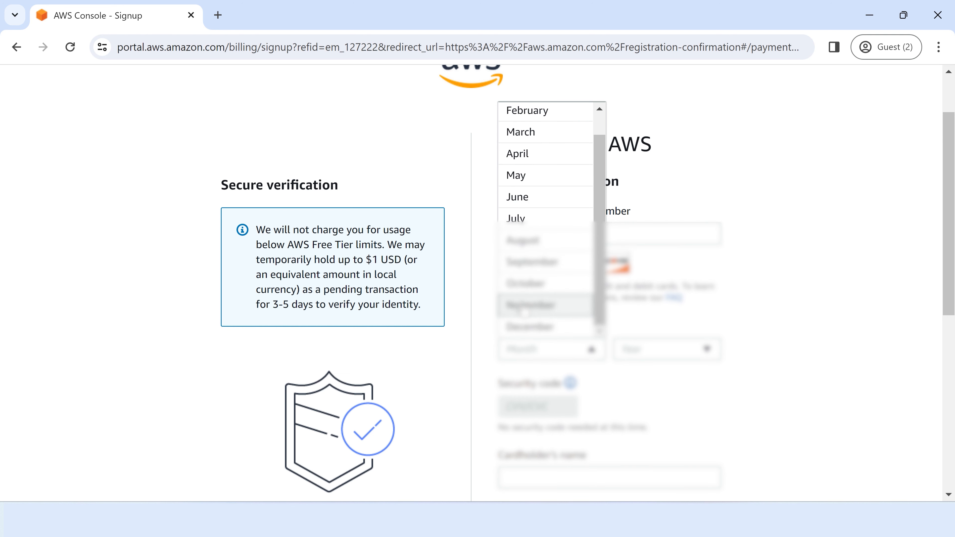
pyautogui.click(528, 328)
pyautogui.click(634, 355)
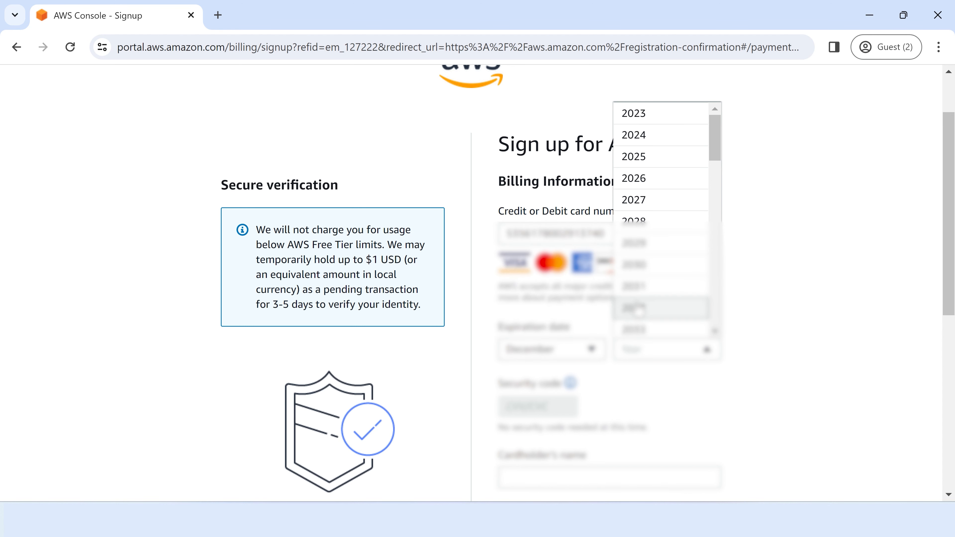
pyautogui.click(645, 224)
pyautogui.scroll(-2, 627, 374)
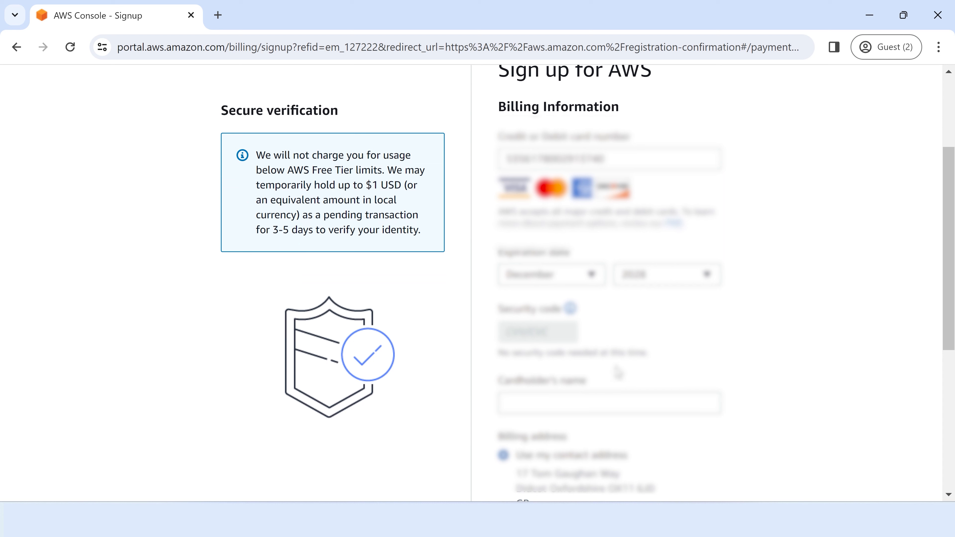
# Enter the cardholder's name and submit with Verify and Continue (step 3 of 5)
pyautogui.click(555, 396)
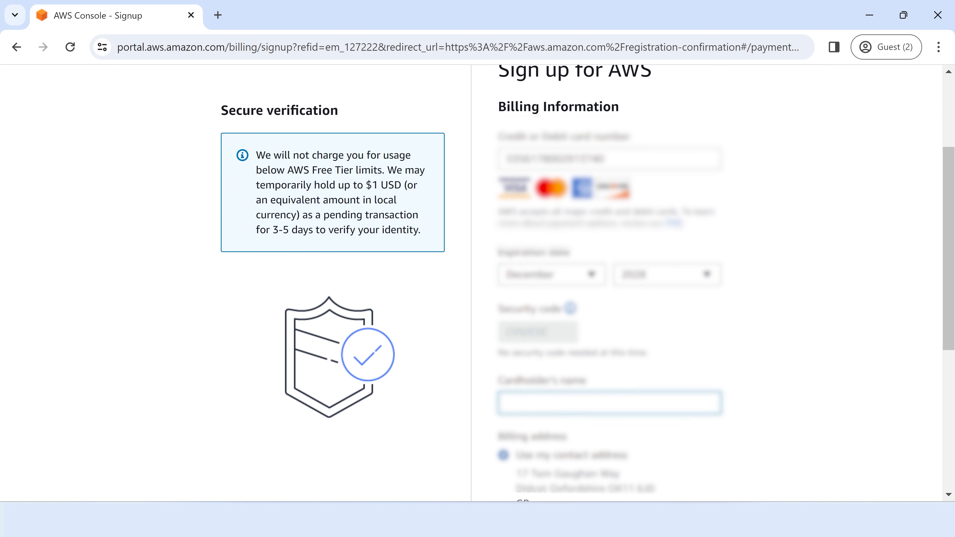
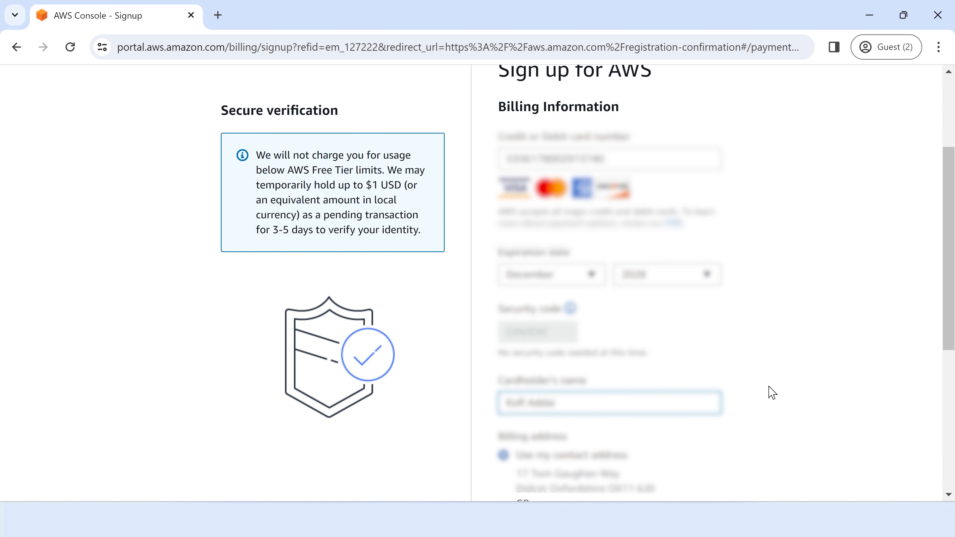
pyautogui.scroll(-4, 770, 391)
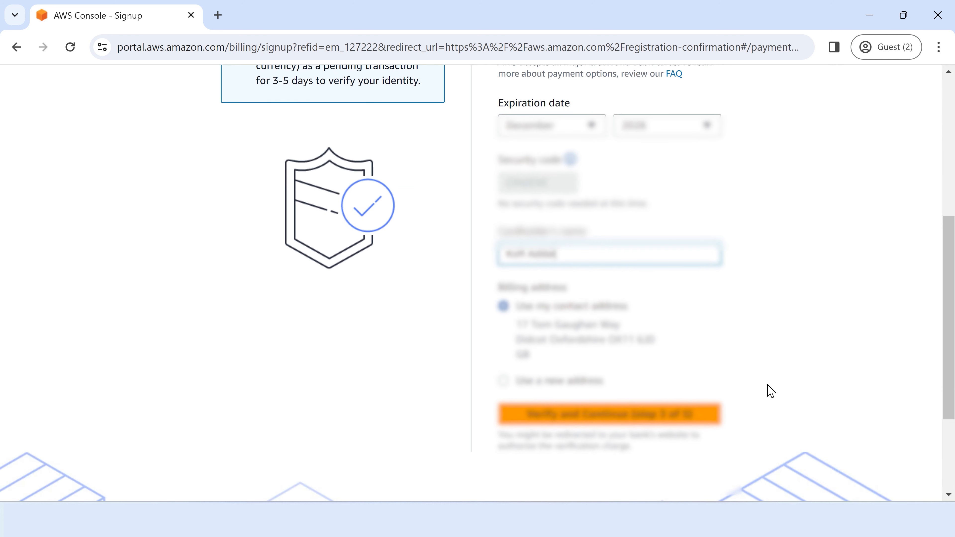
pyautogui.click(558, 416)
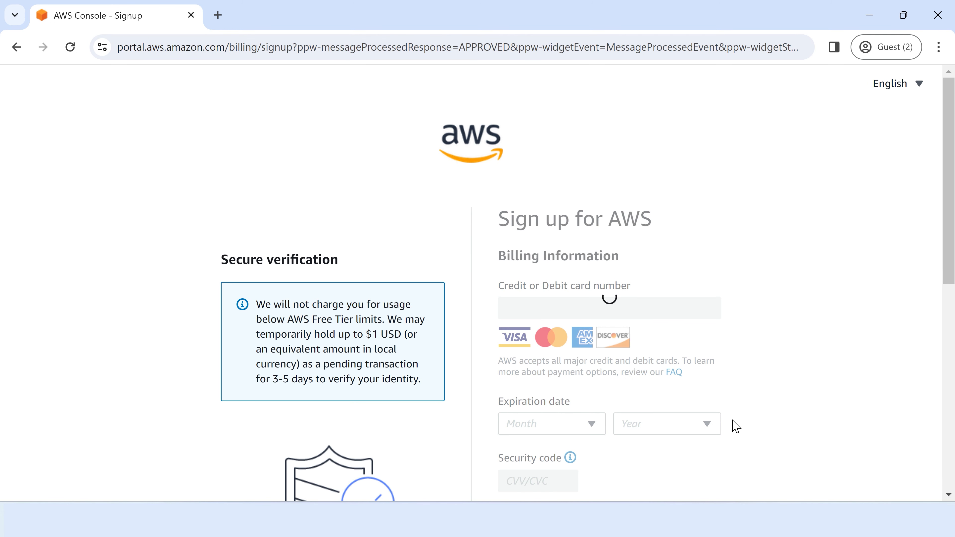
# Choose the United Kingdom (+44) calling code and enter the mobile phone number
pyautogui.scroll(-2, 692, 320)
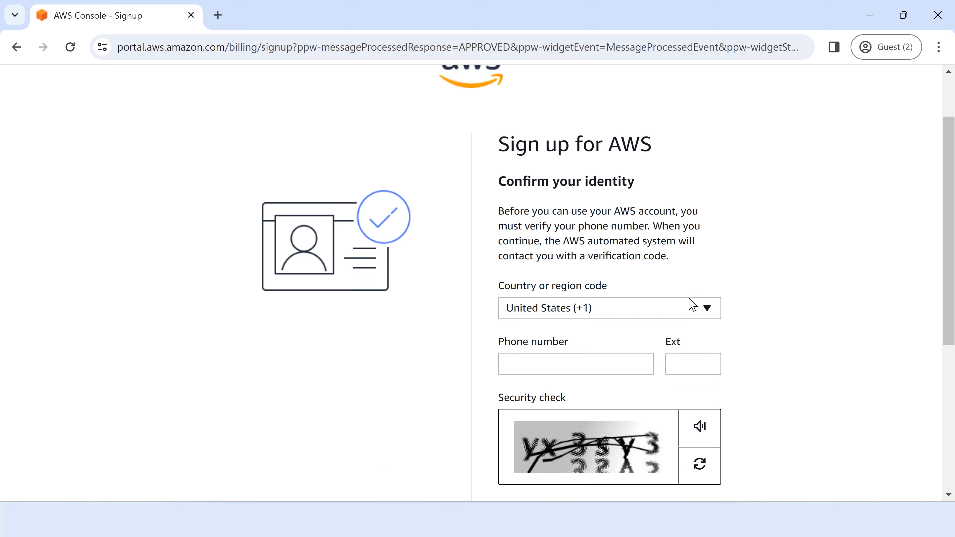
pyautogui.scroll(-2, 700, 249)
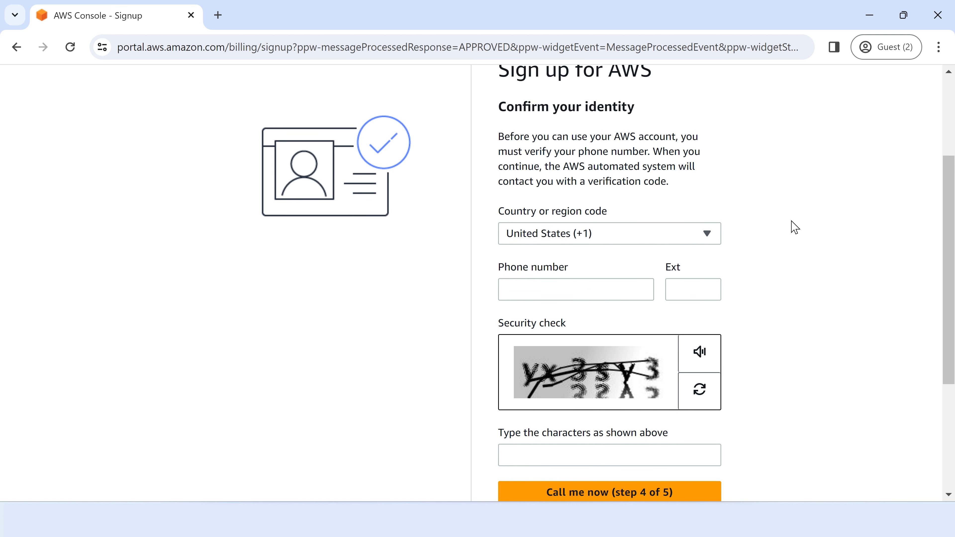
pyautogui.click(671, 233)
pyautogui.write('u')
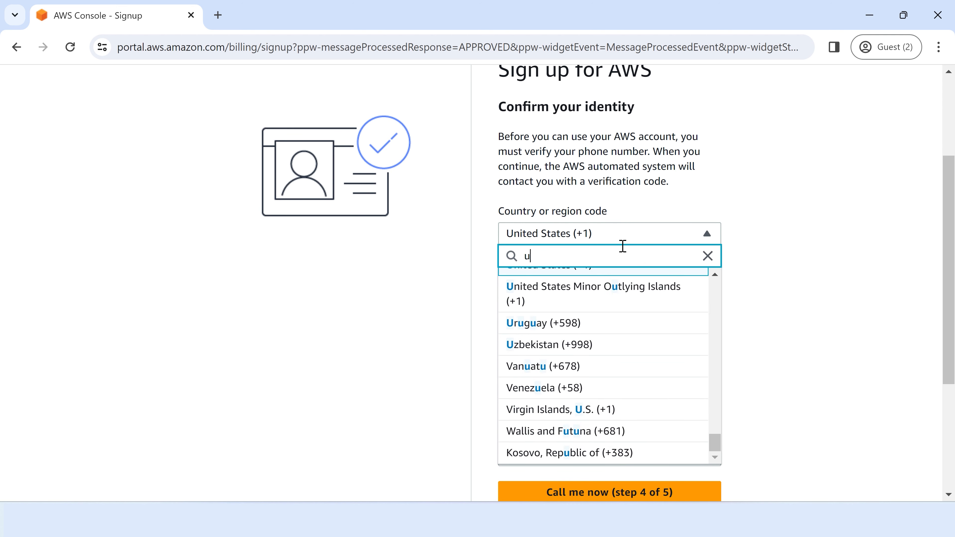
pyautogui.write('ni')
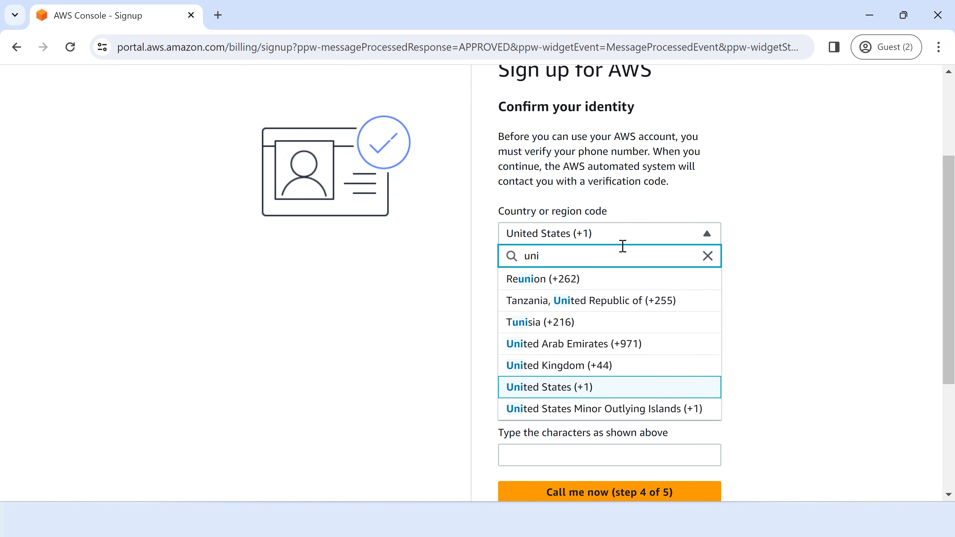
pyautogui.click(538, 366)
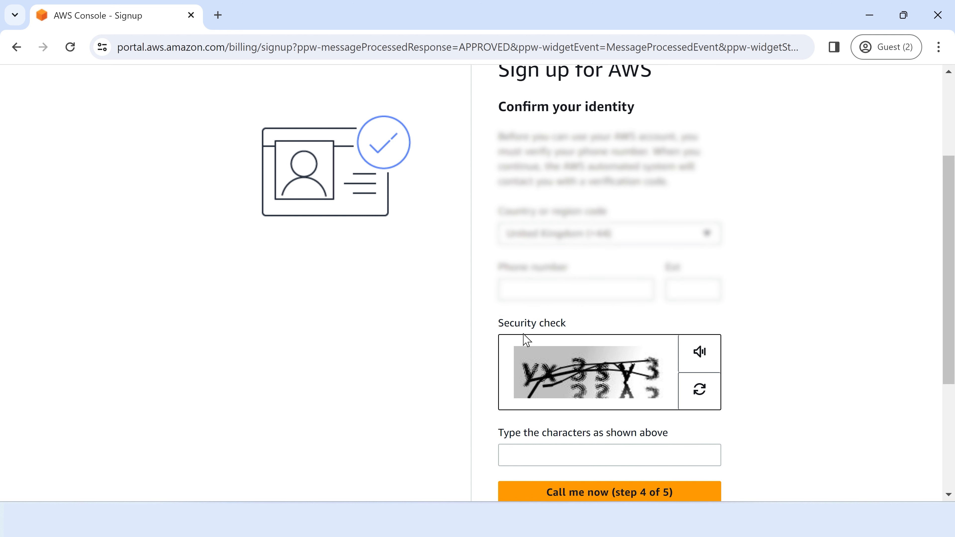
pyautogui.click(517, 292)
pyautogui.write('07')
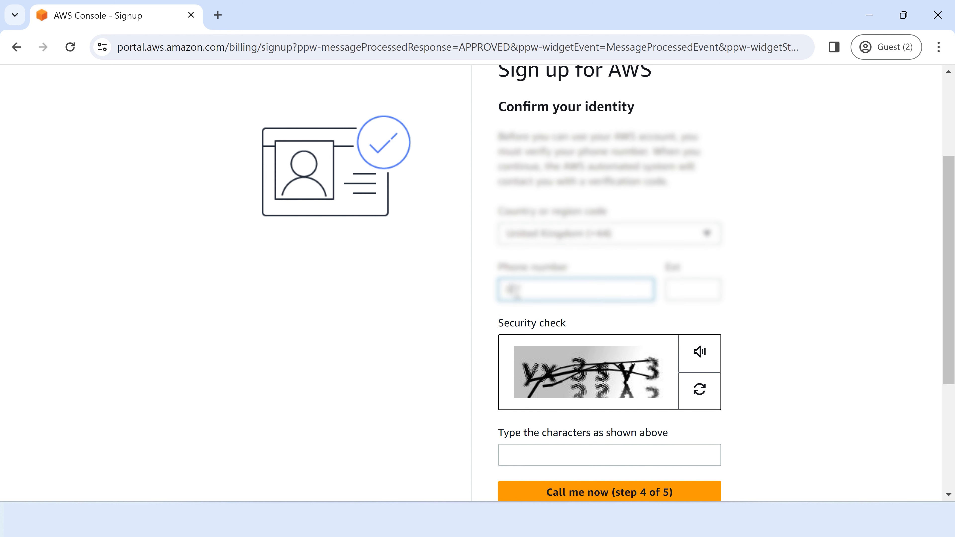
pyautogui.write('?????????')
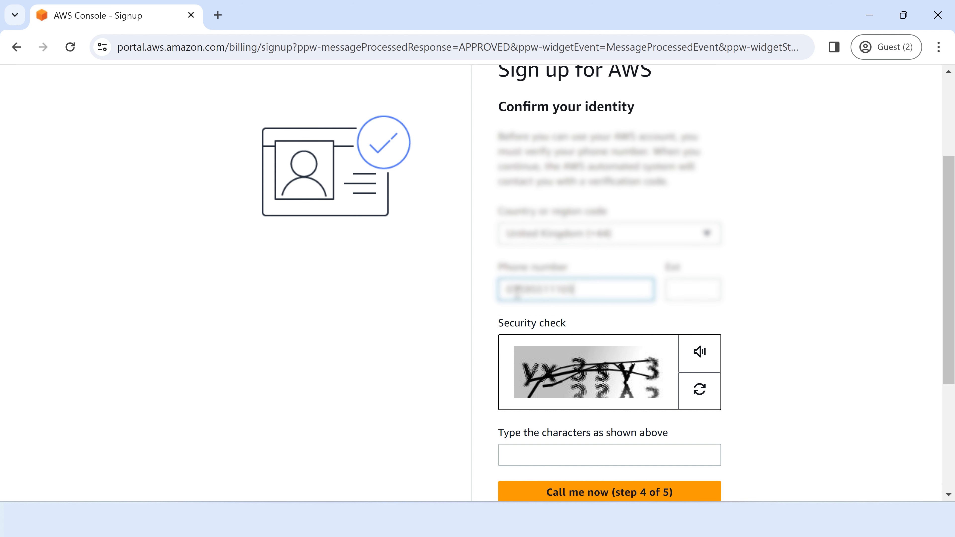
# Enter the security check characters and request the Call me now verification call
pyautogui.scroll(-1, 524, 312)
pyautogui.scroll(-4, 525, 312)
pyautogui.click(534, 307)
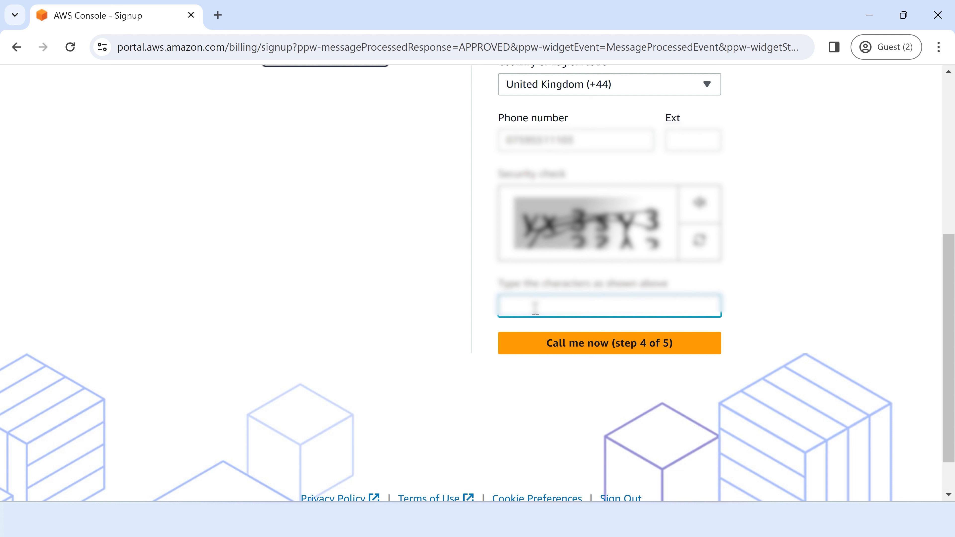
pyautogui.write('yx8sy3')
pyautogui.click(583, 348)
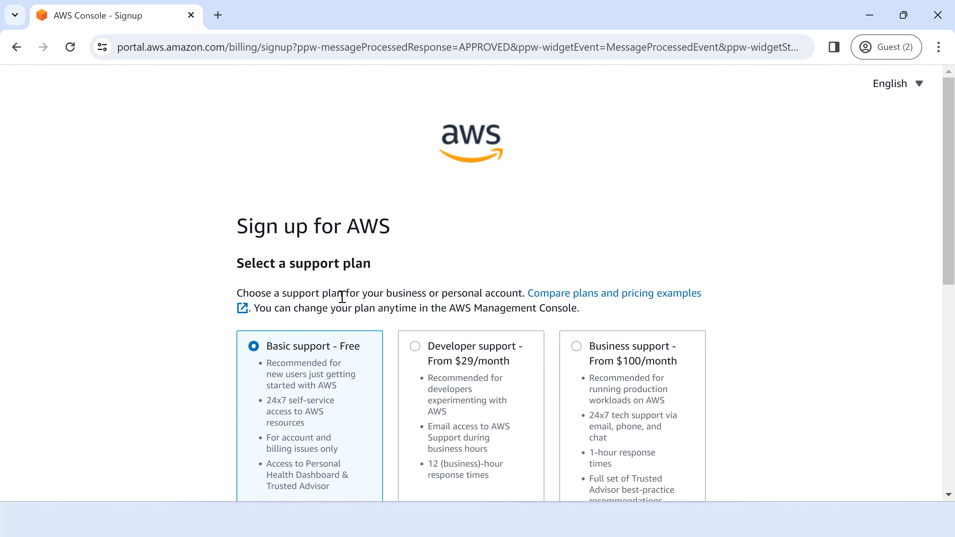
pyautogui.scroll(-2, 406, 208)
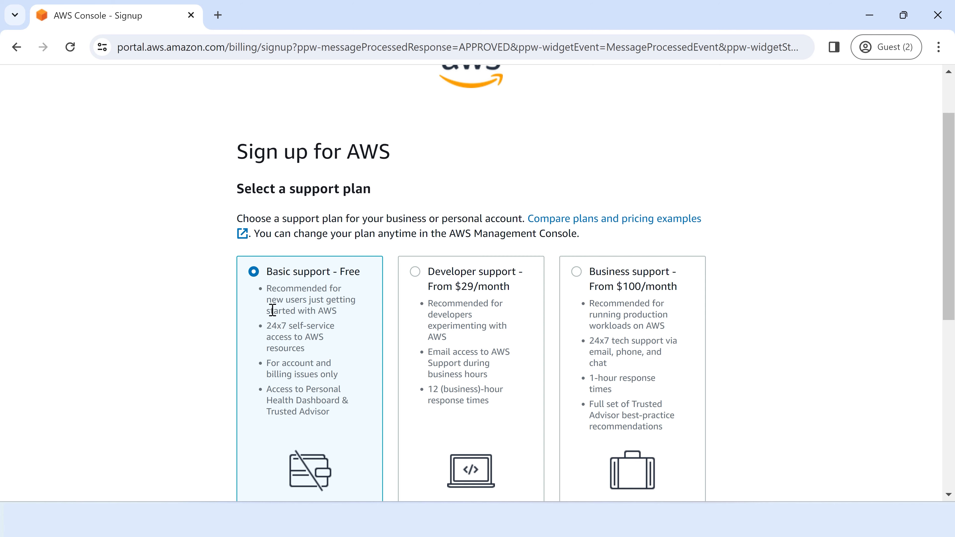
pyautogui.scroll(-2, 273, 311)
pyautogui.scroll(-4, 317, 284)
pyautogui.scroll(4, 317, 283)
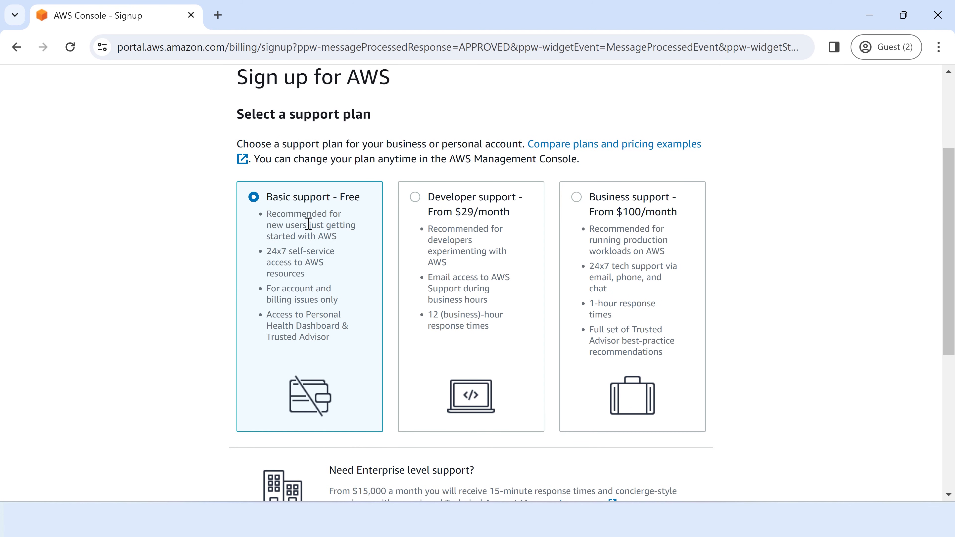
pyautogui.scroll(-5, 309, 226)
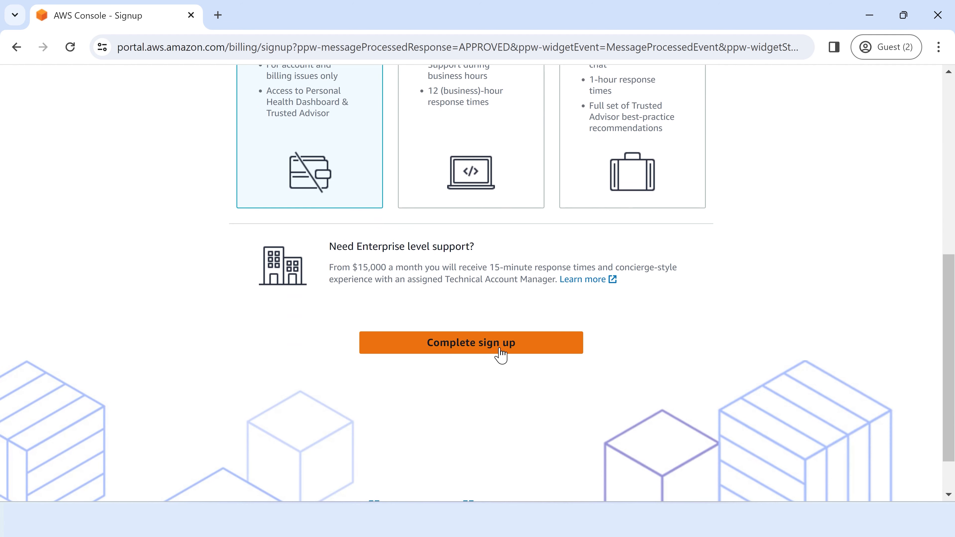
# Complete sign-up with the free Basic support plan and continue to the AWS Management Console sign-in
pyautogui.click(463, 350)
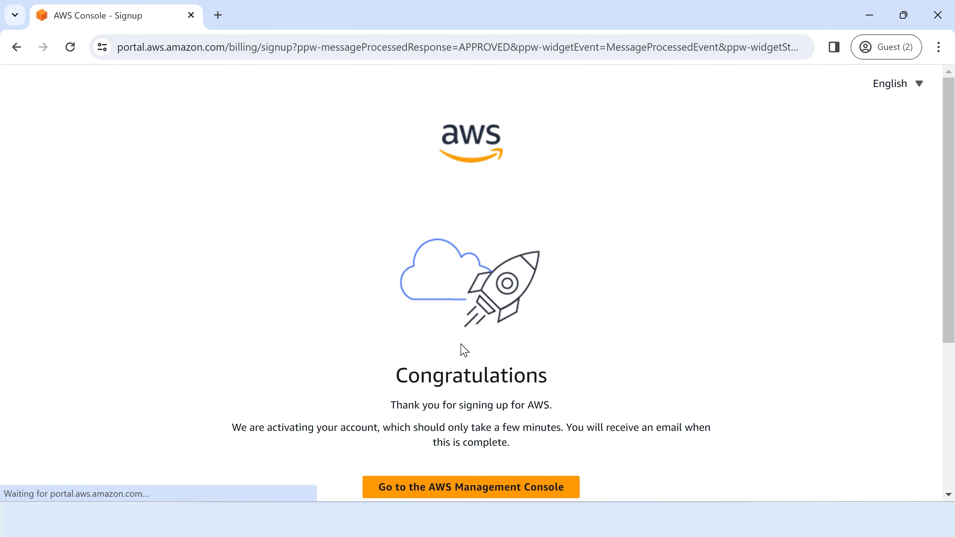
pyautogui.scroll(-2, 463, 350)
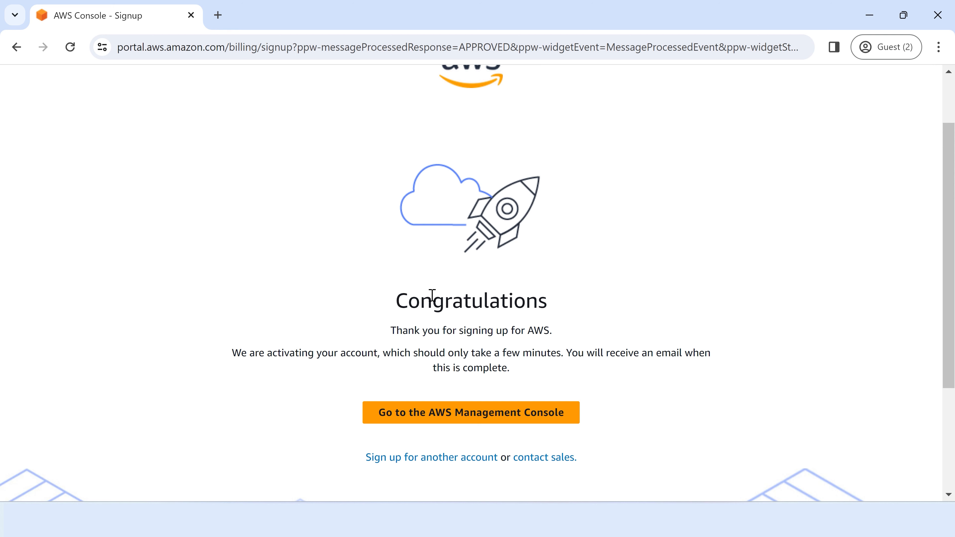
pyautogui.scroll(-2, 433, 297)
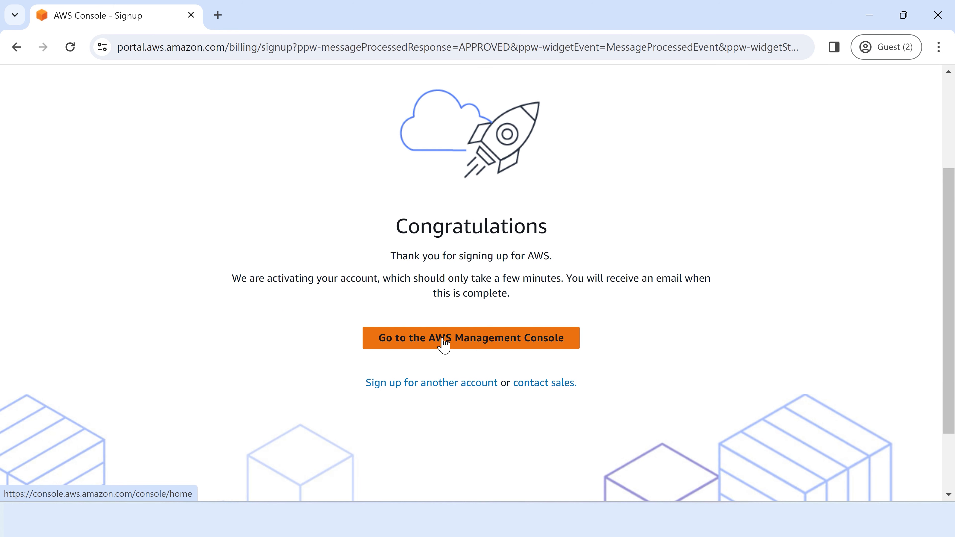
pyautogui.click(451, 340)
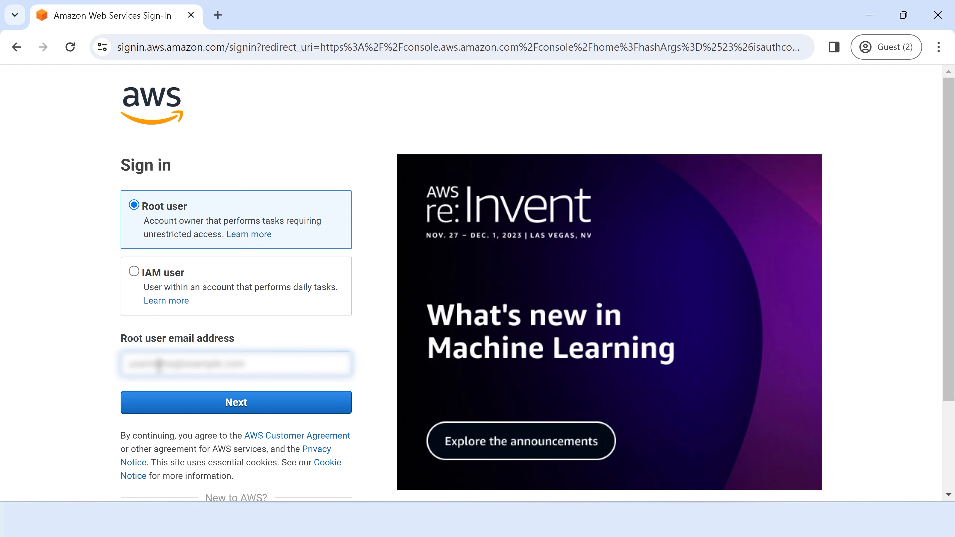
# Sign in as root user with the account email and password to reach Console Home
pyautogui.write('...')
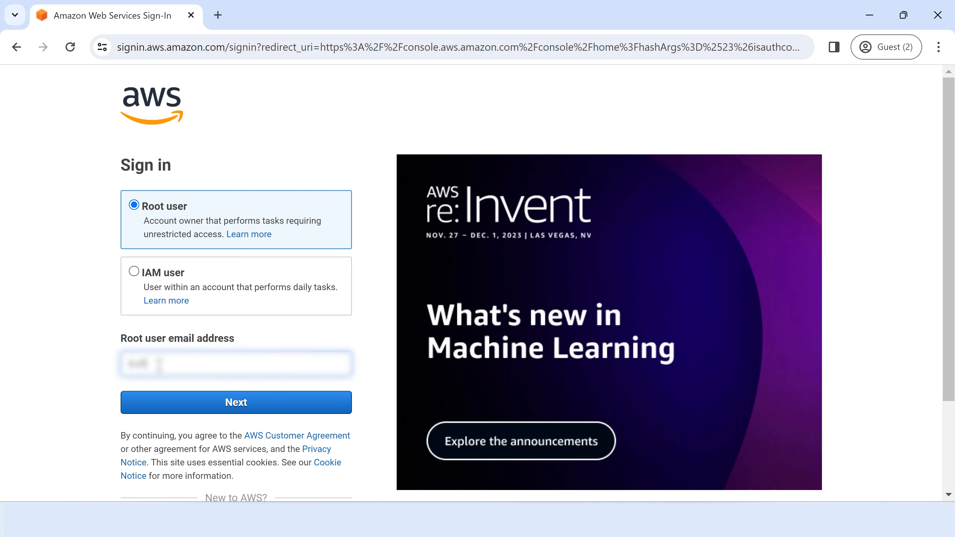
pyautogui.write('......')
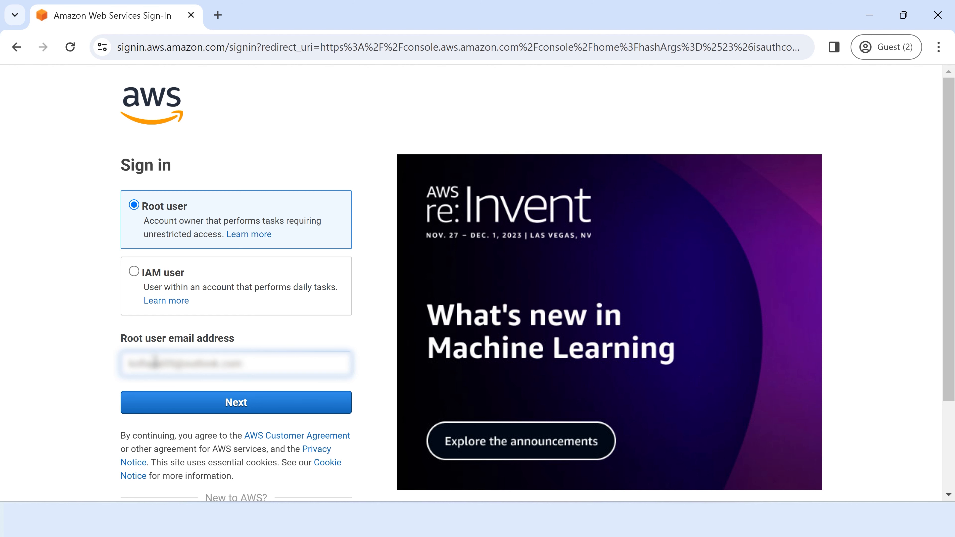
pyautogui.click(223, 406)
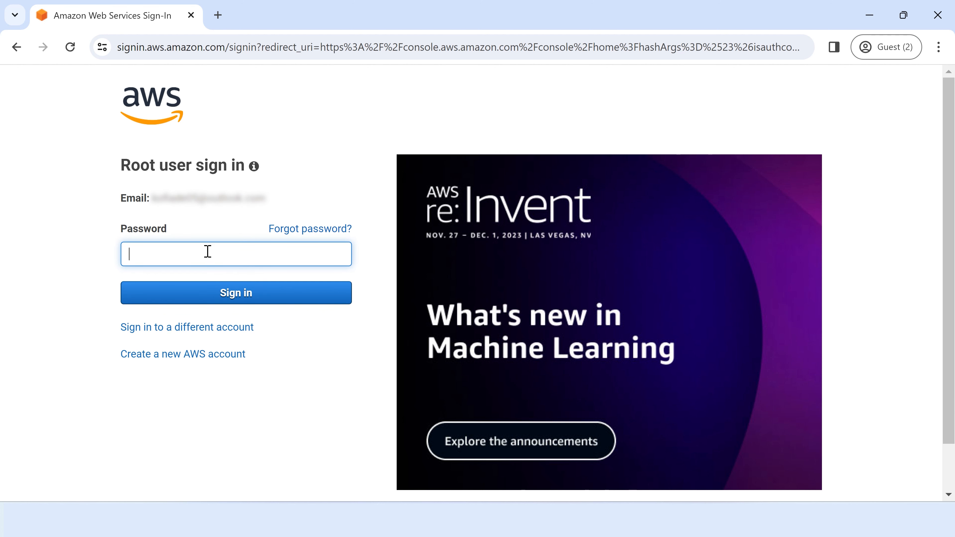
pyautogui.write('••••••••••')
pyautogui.click(226, 293)
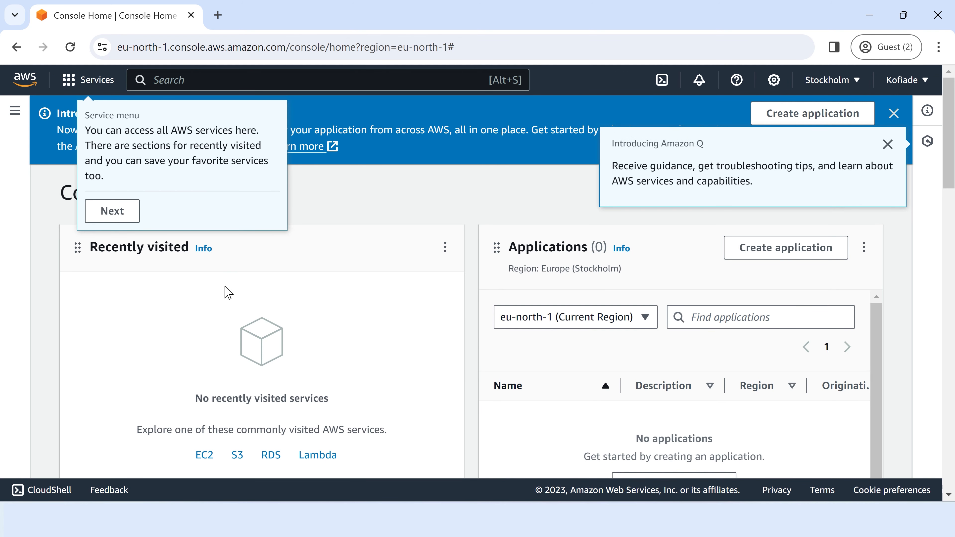
# Dismiss the console tour tips, scroll Console Home back to the top, and focus the service search box
pyautogui.click(120, 216)
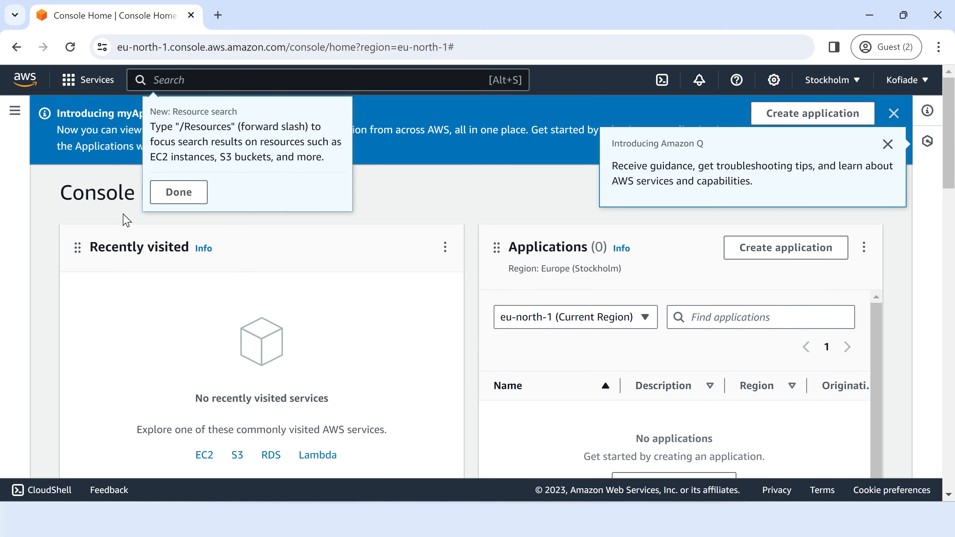
pyautogui.click(163, 203)
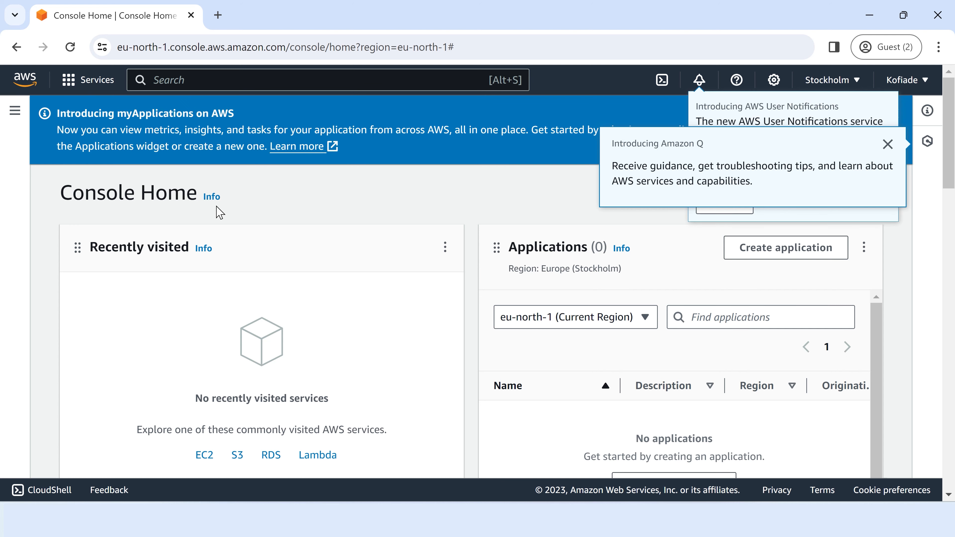
pyautogui.scroll(-3, 284, 267)
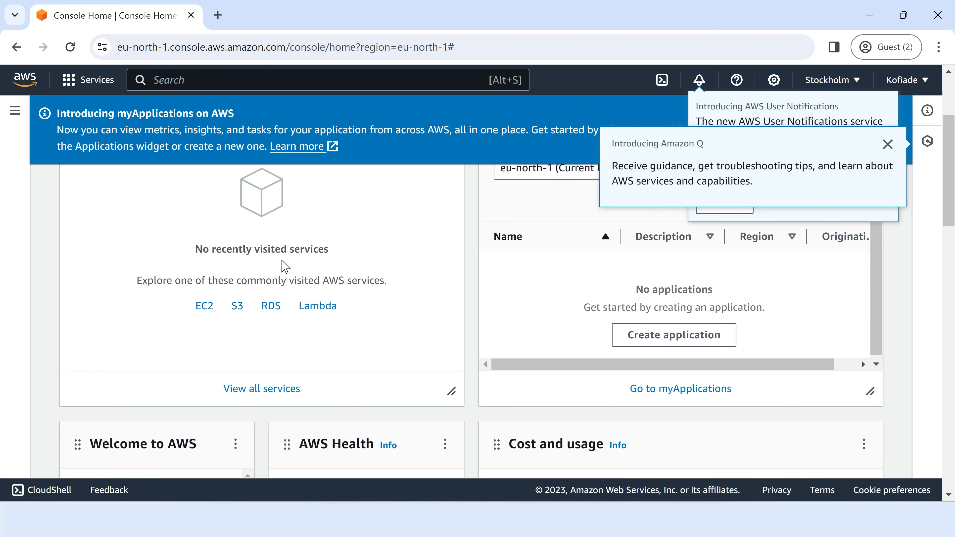
pyautogui.scroll(-5, 285, 266)
pyautogui.scroll(8, 284, 266)
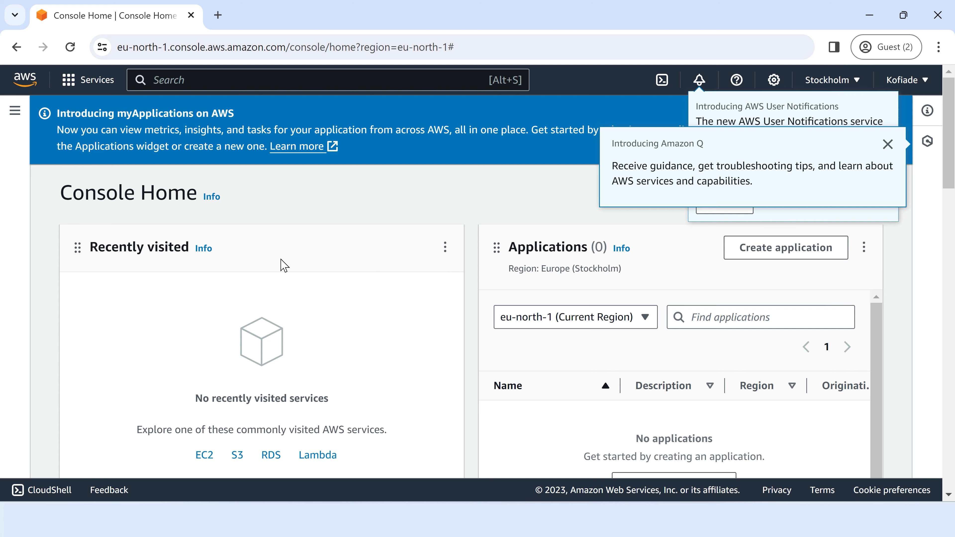
pyautogui.scroll(-6, 285, 266)
pyautogui.scroll(5, 290, 273)
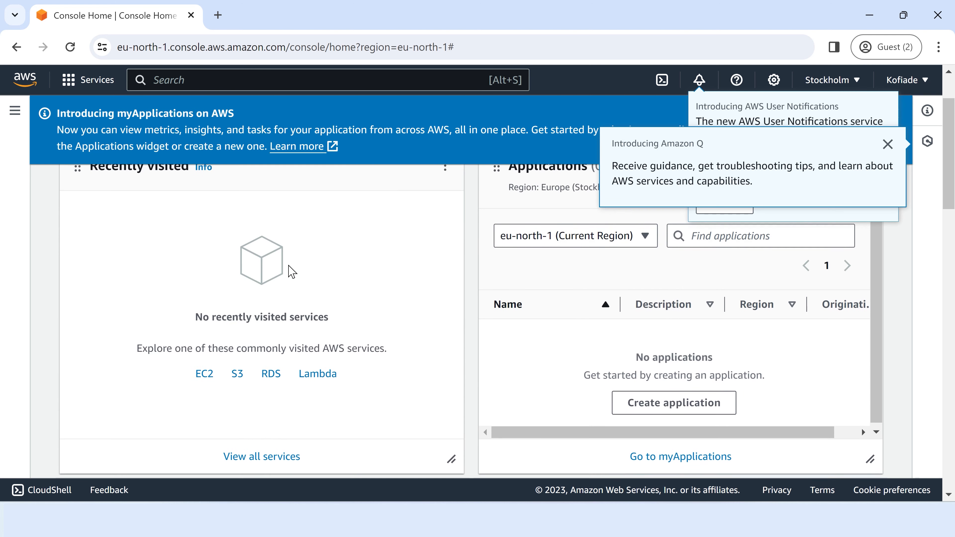
pyautogui.scroll(2, 292, 271)
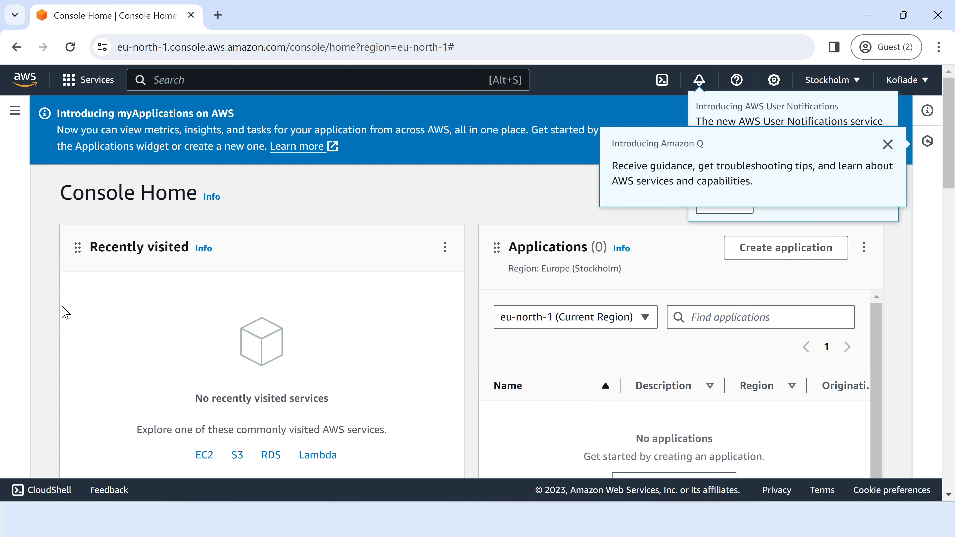
pyautogui.scroll(-10, 149, 338)
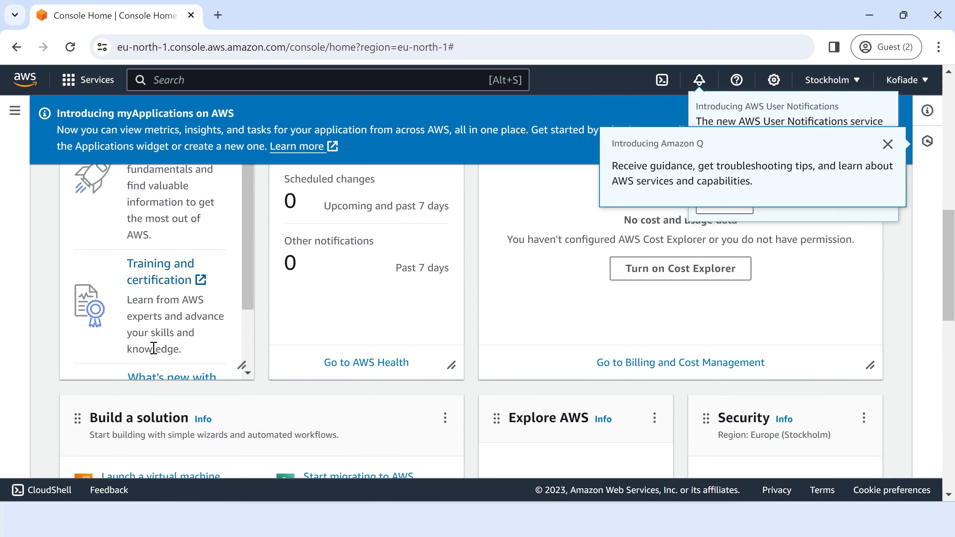
pyautogui.scroll(10, 152, 354)
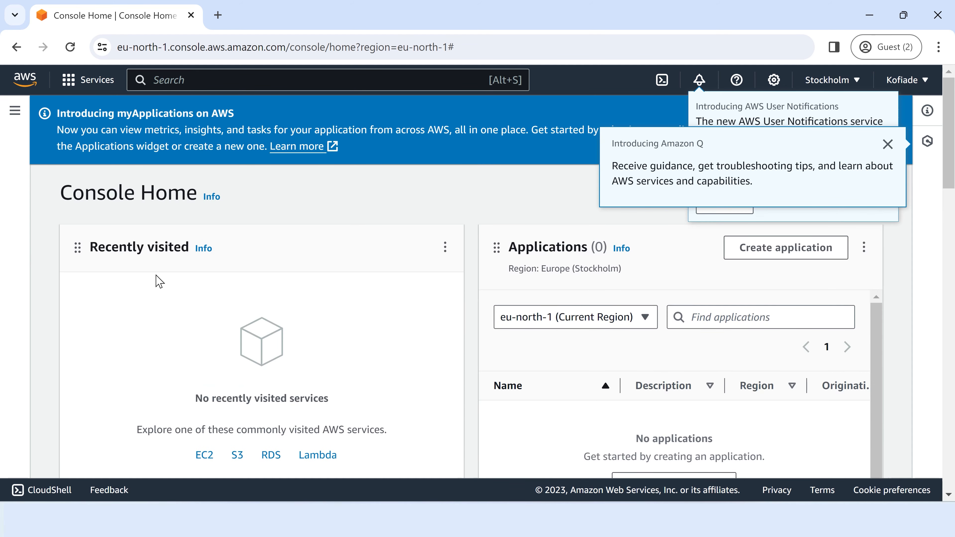
pyautogui.click(182, 79)
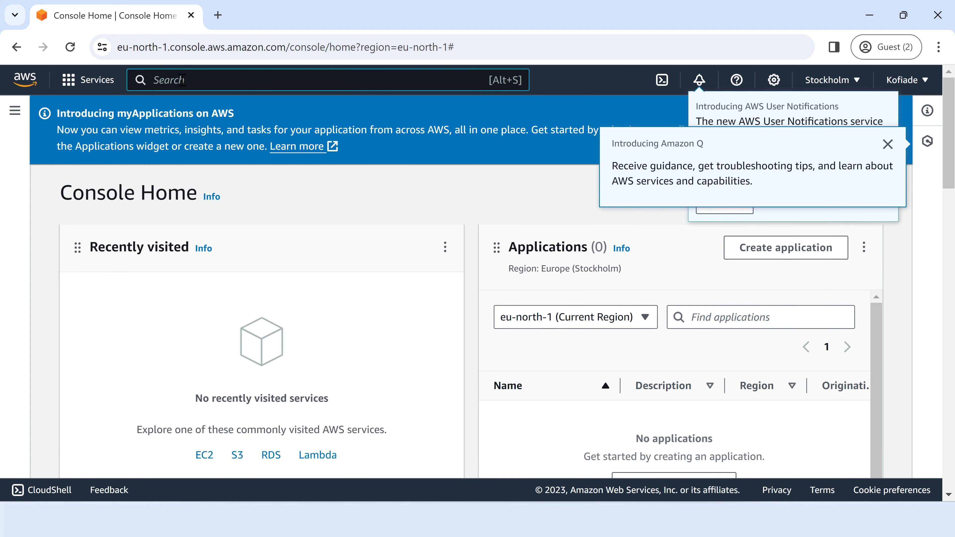
# Search the console for 'iam' and open the IAM service dashboard
pyautogui.write('iam')
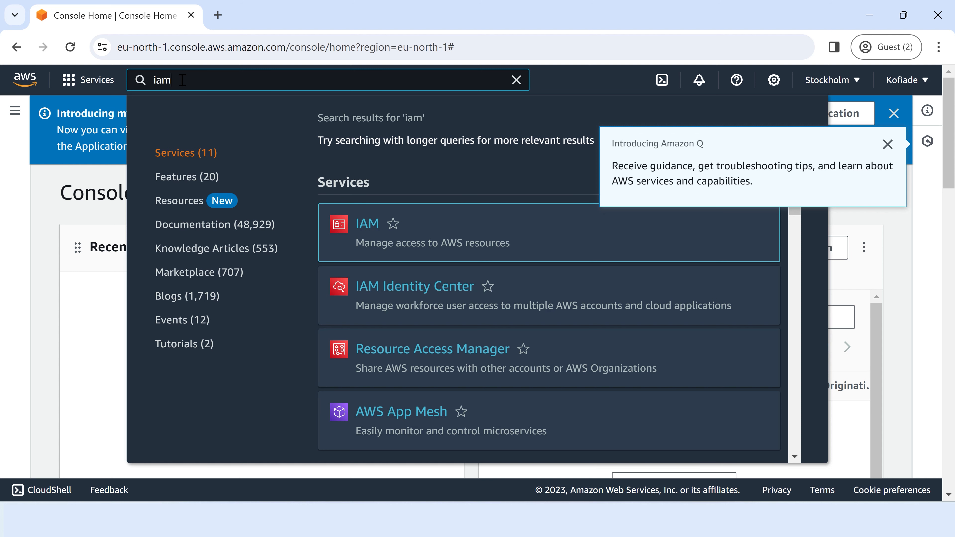
pyautogui.click(366, 229)
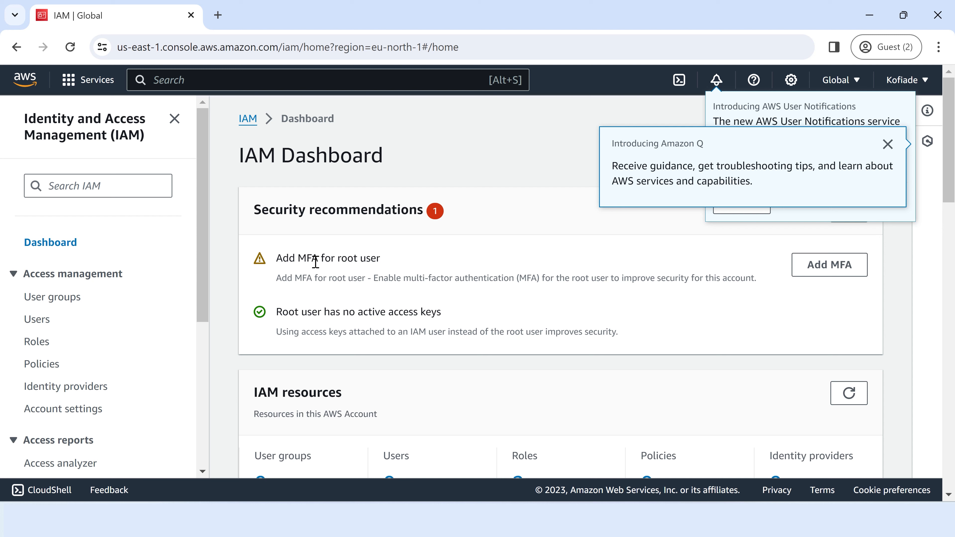
# Start adding an MFA device for the root user and close the Amazon Q introduction
pyautogui.click(817, 272)
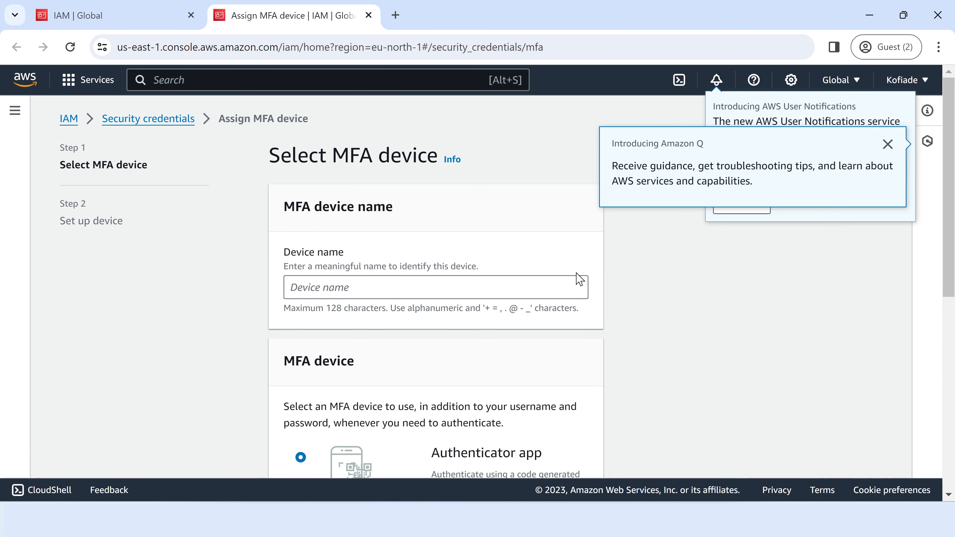
pyautogui.click(887, 144)
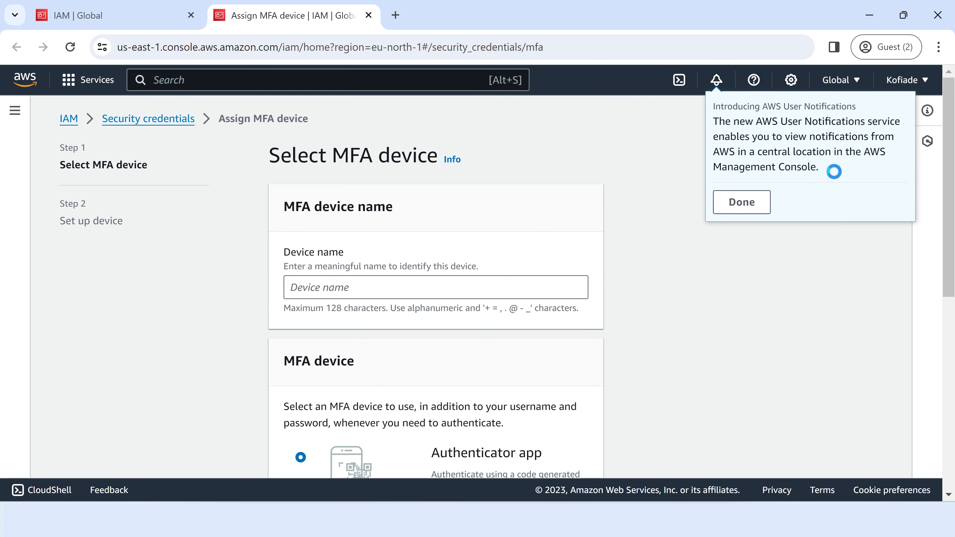
pyautogui.scroll(-2, 670, 213)
pyautogui.scroll(2, 652, 220)
# Name the MFA device 'kofiphone' and keep Authenticator app as the device type
pyautogui.click(348, 286)
pyautogui.write('kofi pho')
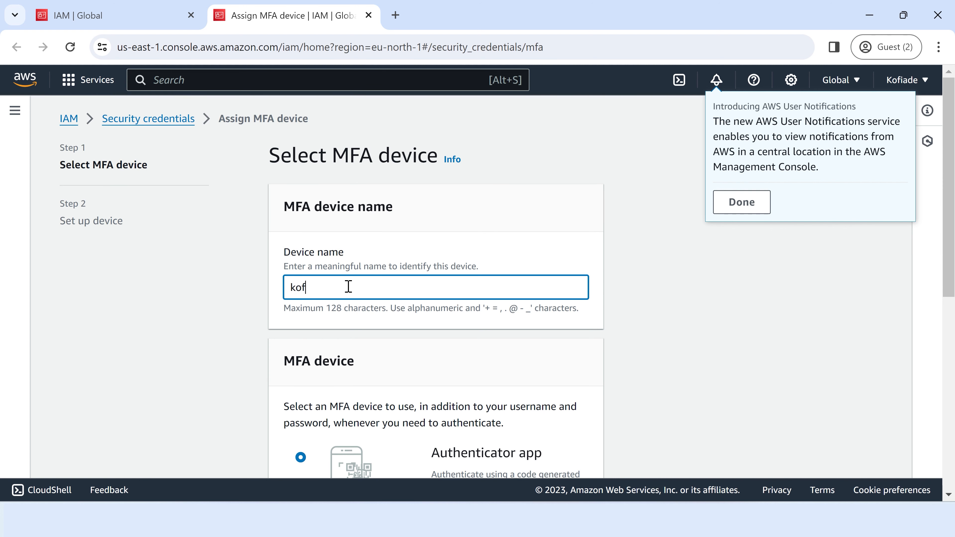
pyautogui.press('BackSpace')
pyautogui.press('BackSpace')
pyautogui.press('BackSpace')
pyautogui.press('BackSpace')
pyautogui.write('phone')
pyautogui.scroll(-4, 340, 289)
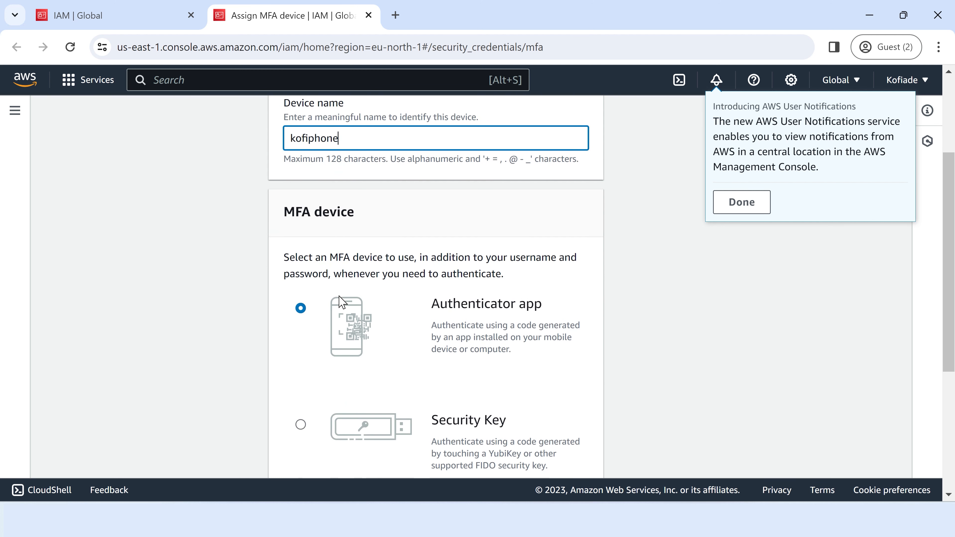
pyautogui.scroll(-2, 316, 237)
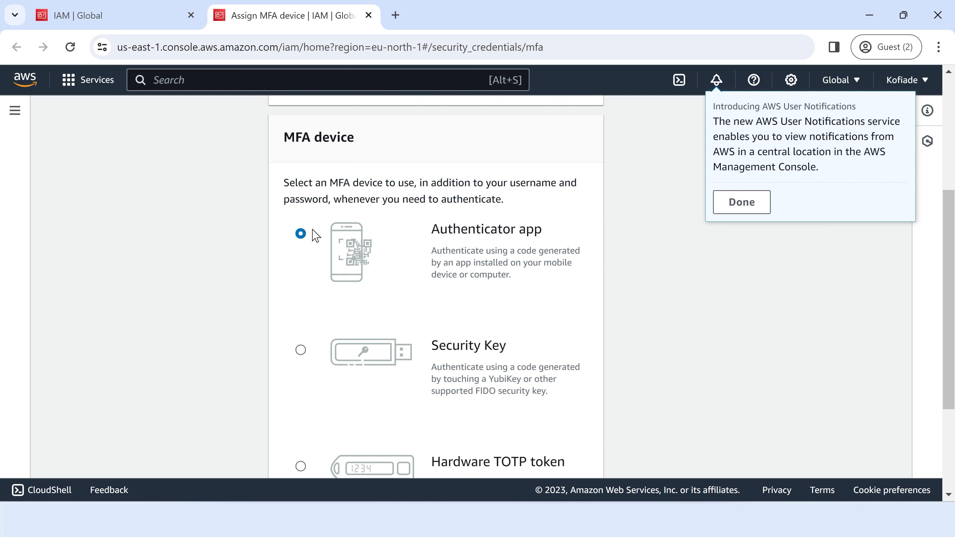
pyautogui.scroll(-2, 315, 236)
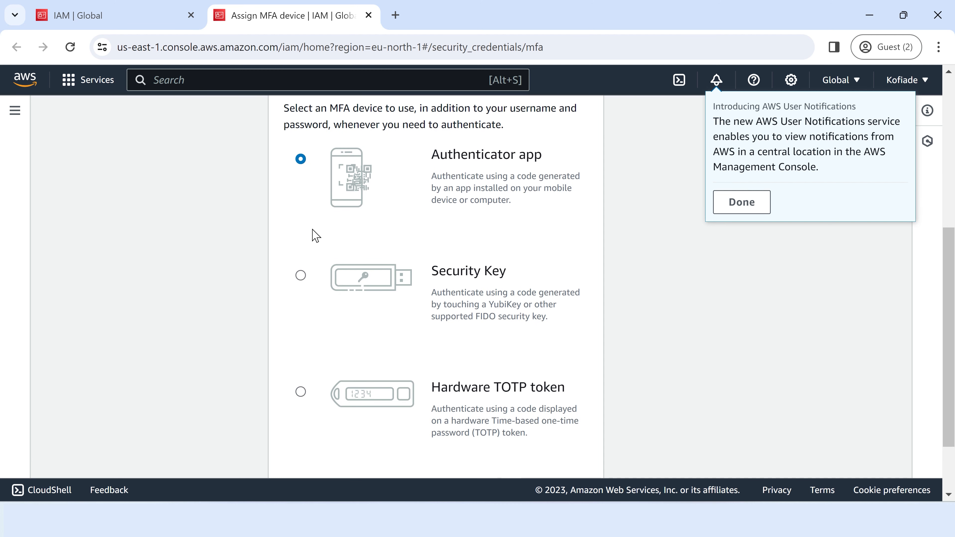
pyautogui.scroll(2, 315, 236)
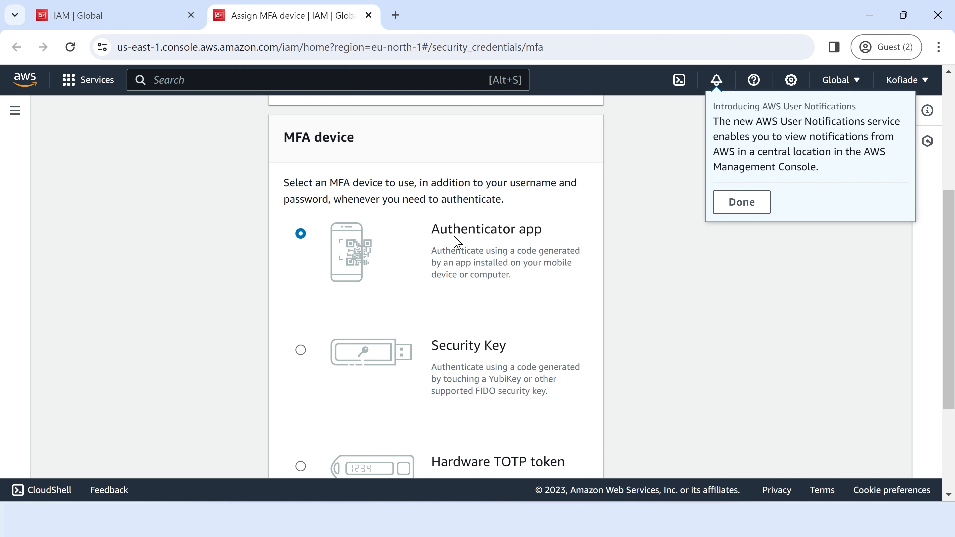
pyautogui.scroll(-2, 448, 305)
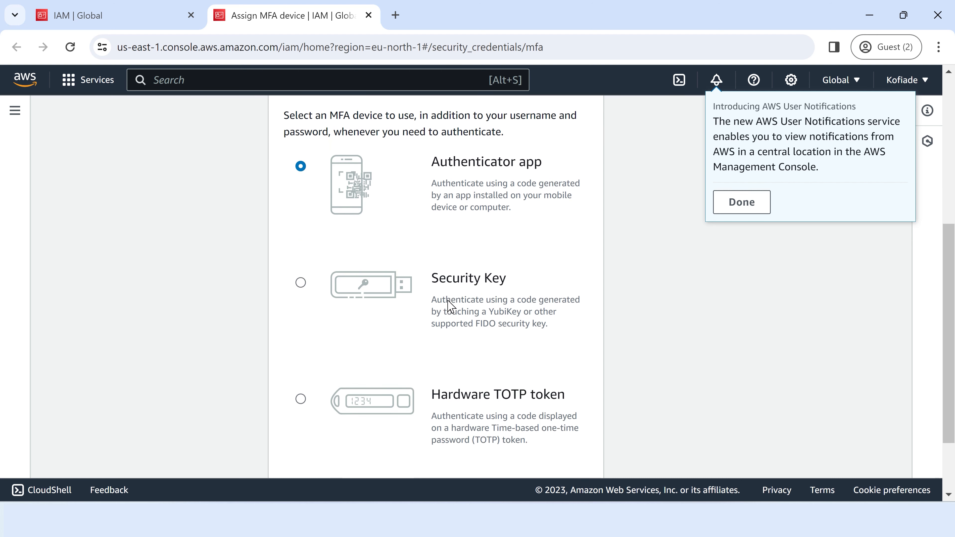
pyautogui.scroll(-2, 477, 294)
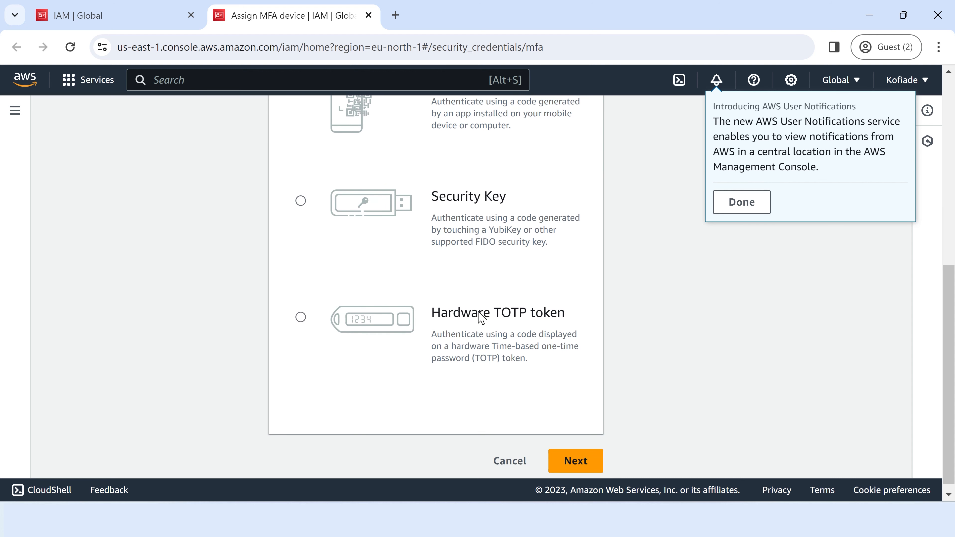
pyautogui.scroll(4, 541, 316)
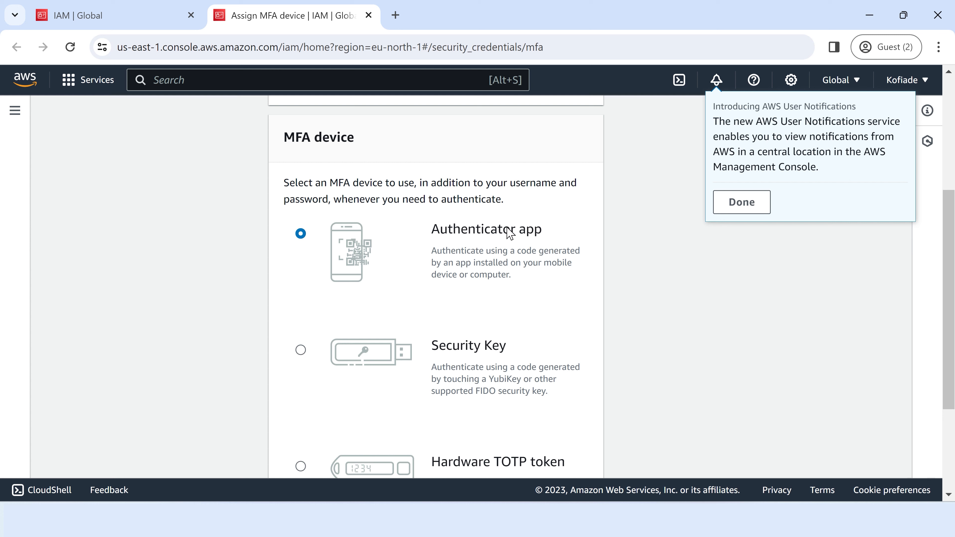
# Continue to the Set up device step and display the authenticator app QR code
pyautogui.scroll(-4, 507, 229)
pyautogui.click(586, 444)
pyautogui.scroll(-2, 378, 279)
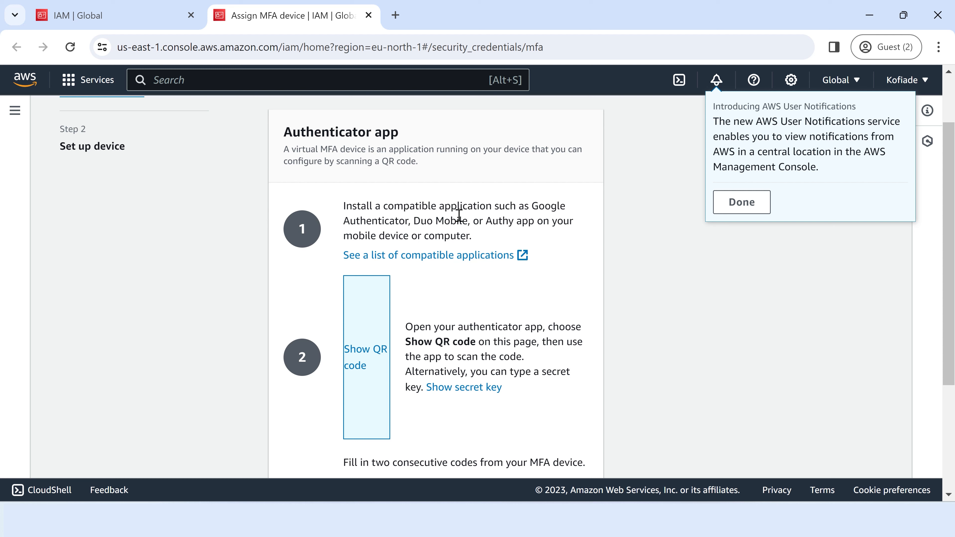
pyautogui.click(365, 350)
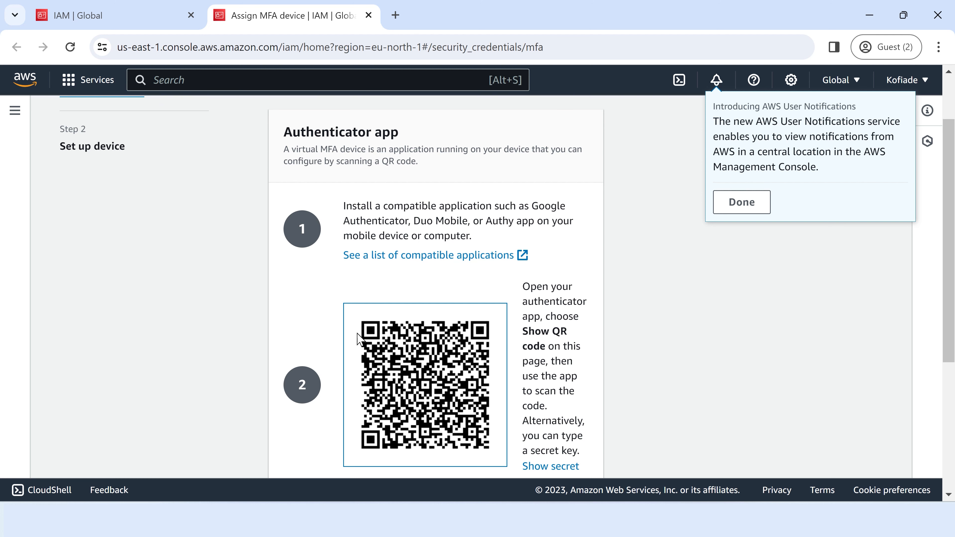
pyautogui.scroll(-5, 373, 354)
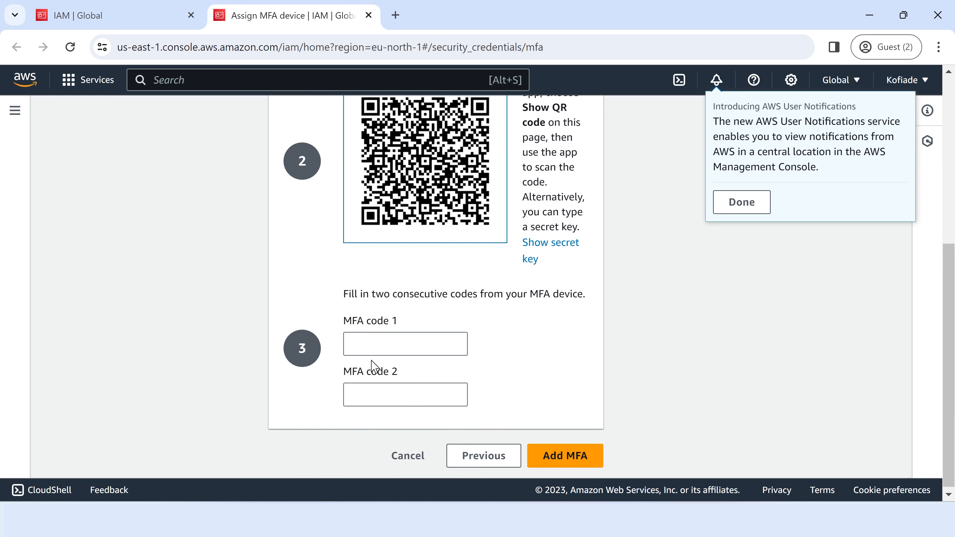
# Fill MFA code 1 and MFA code 2 with consecutive authenticator codes and add the device
pyautogui.click(387, 343)
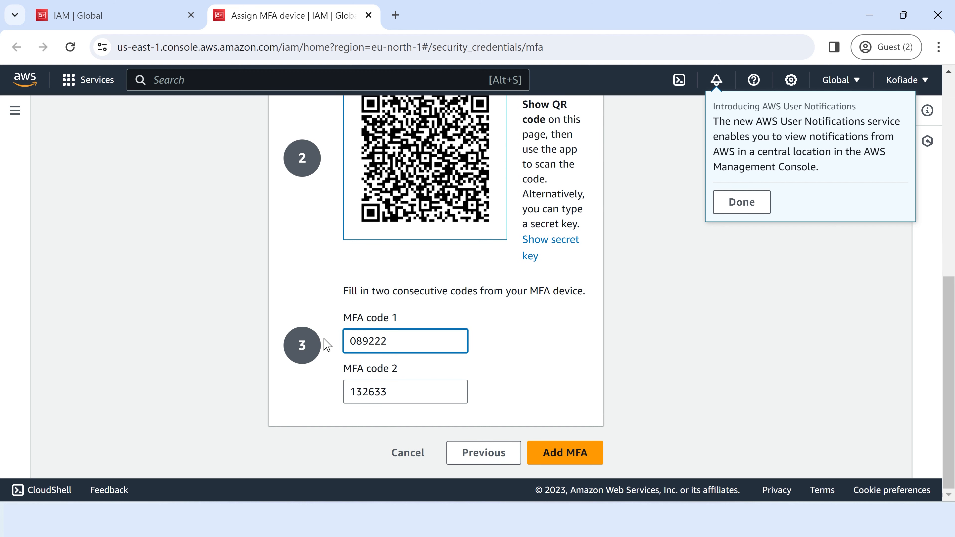
pyautogui.moveTo(384, 380); pyautogui.dragTo(310, 383)
pyautogui.press('BackSpace')
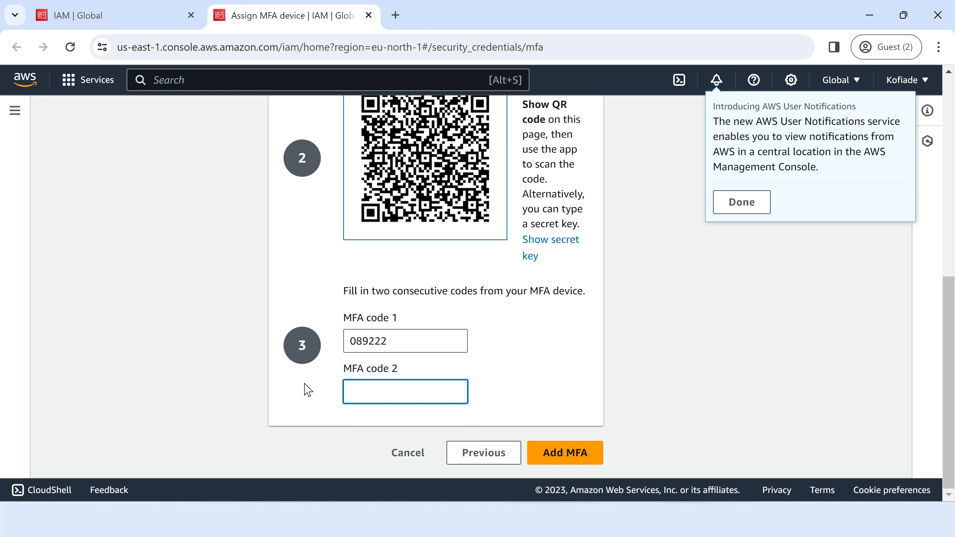
pyautogui.click(564, 453)
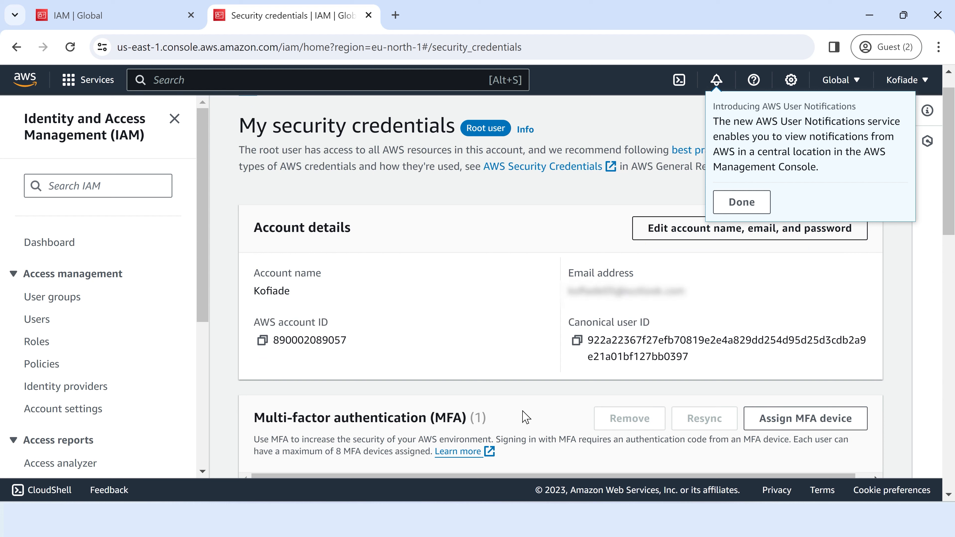
# Close the User Notifications and Unified Settings introduction popups
pyautogui.click(749, 203)
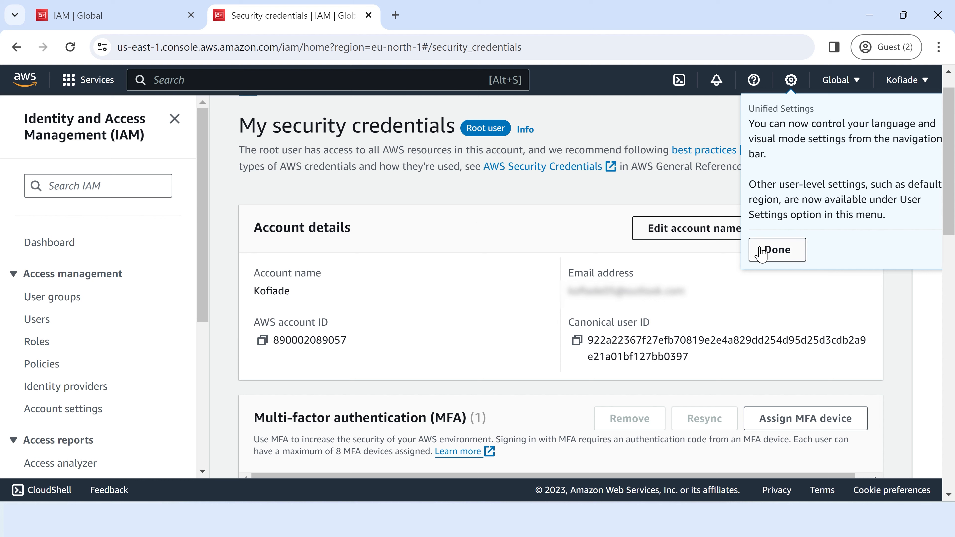
pyautogui.click(771, 250)
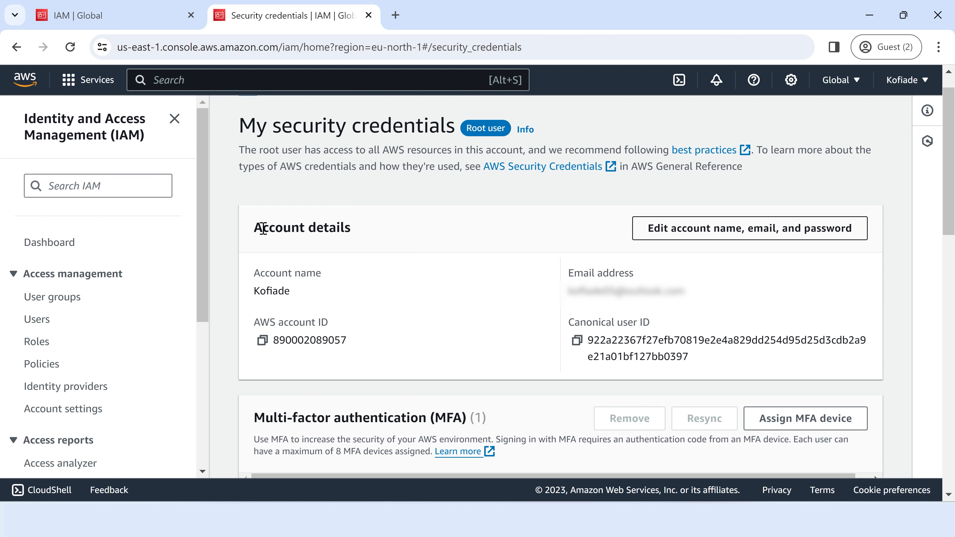
# Open the Users list under Access management in the IAM sidebar
pyautogui.click(37, 323)
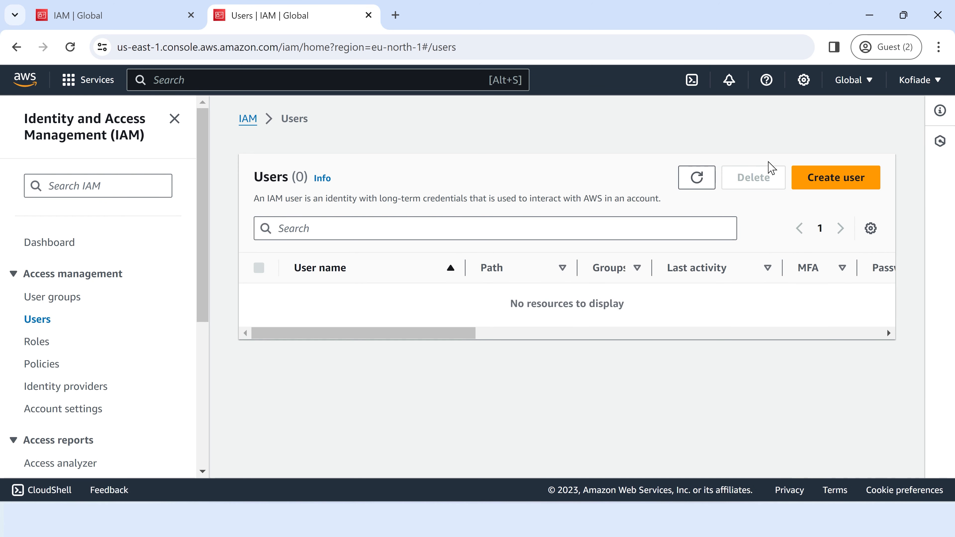
# Start a new IAM user named 'kofi' with Management Console access as an IAM user
pyautogui.click(830, 185)
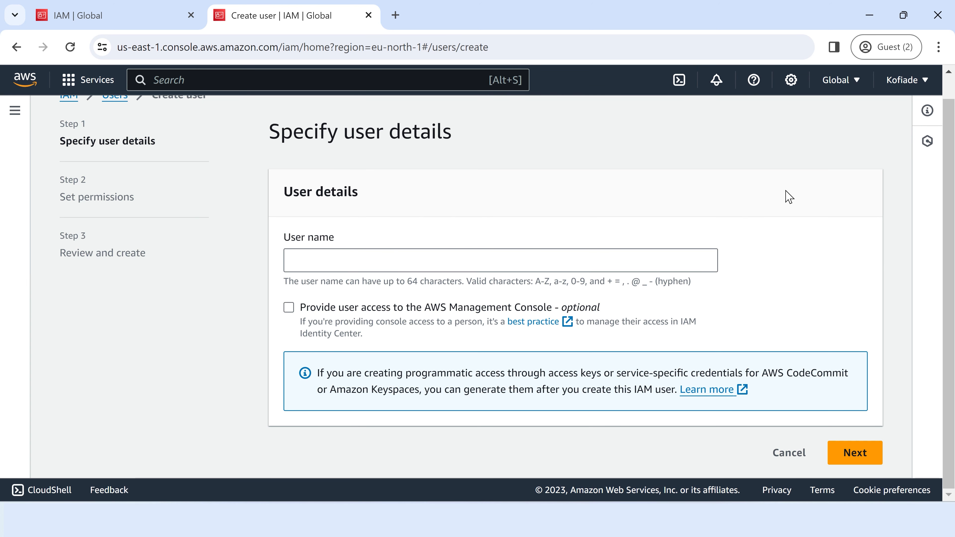
pyautogui.click(337, 259)
pyautogui.write('kofi')
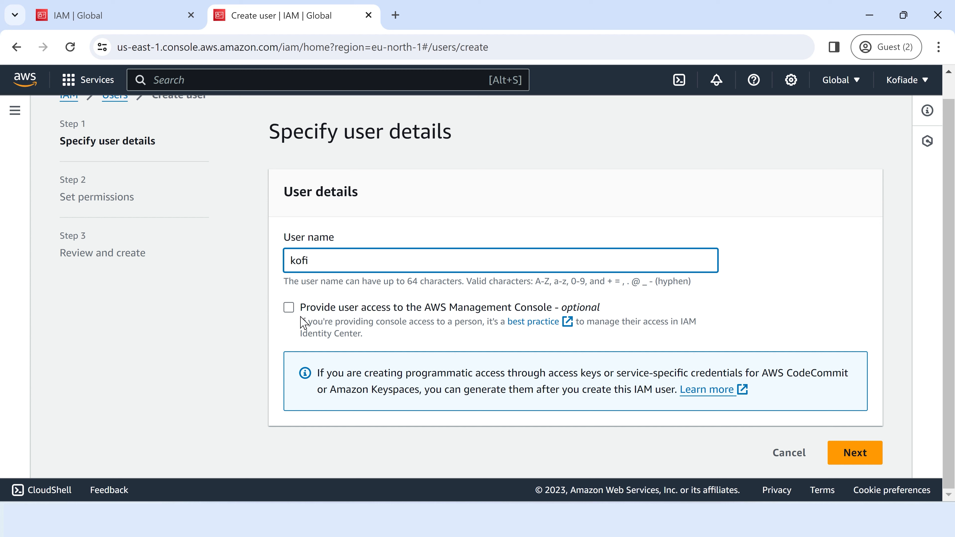
pyautogui.click(289, 307)
pyautogui.scroll(-3, 344, 318)
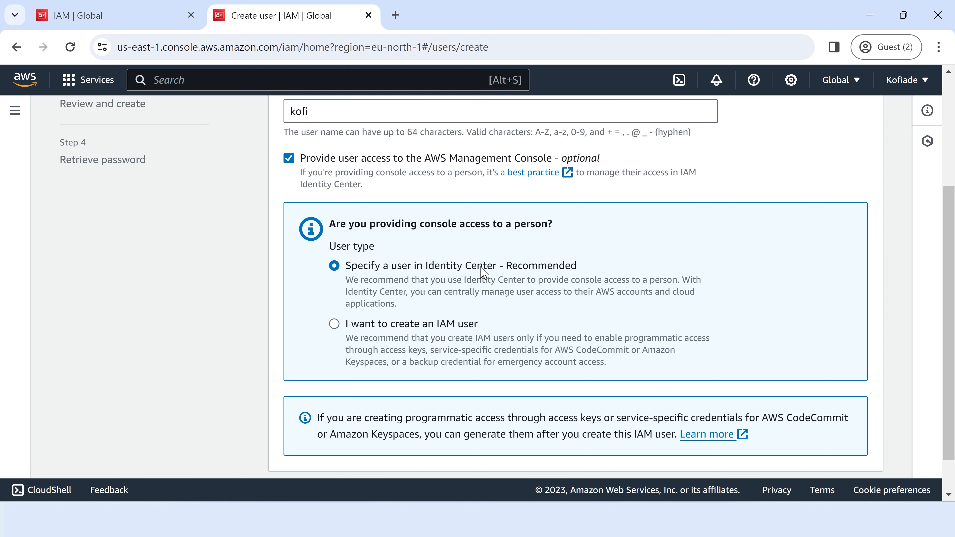
pyautogui.click(334, 325)
pyautogui.scroll(-2, 458, 329)
pyautogui.scroll(-2, 459, 331)
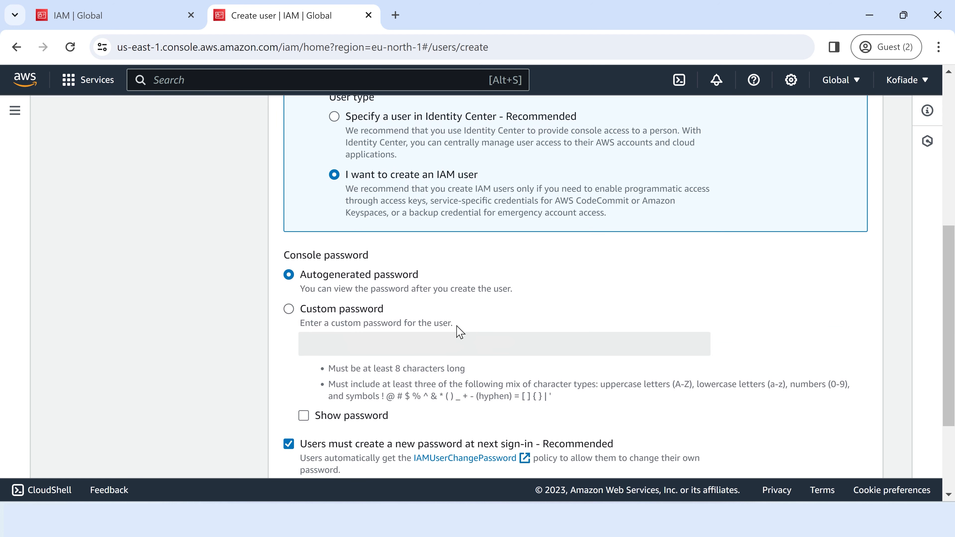
# Give 'kofi' a custom password without requiring a new password at next sign-in
pyautogui.click(289, 310)
pyautogui.click(315, 336)
pyautogui.write('•••••••••')
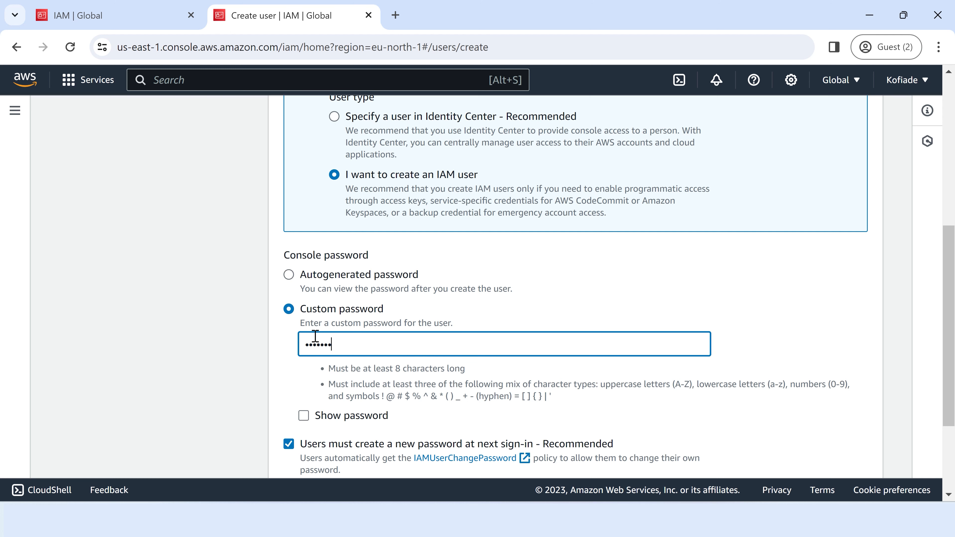
pyautogui.write('•')
pyautogui.scroll(-2, 327, 316)
pyautogui.scroll(-2, 344, 305)
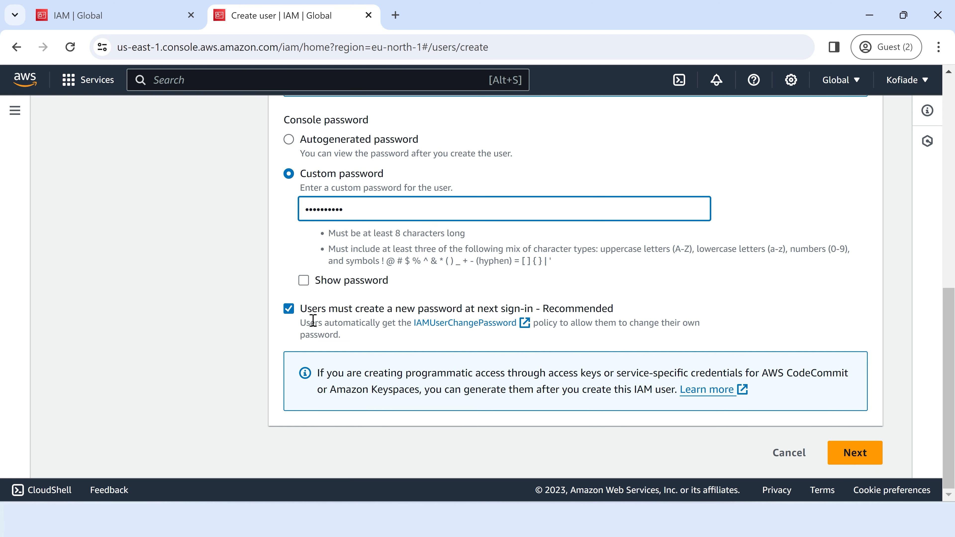
pyautogui.click(289, 310)
pyautogui.click(288, 312)
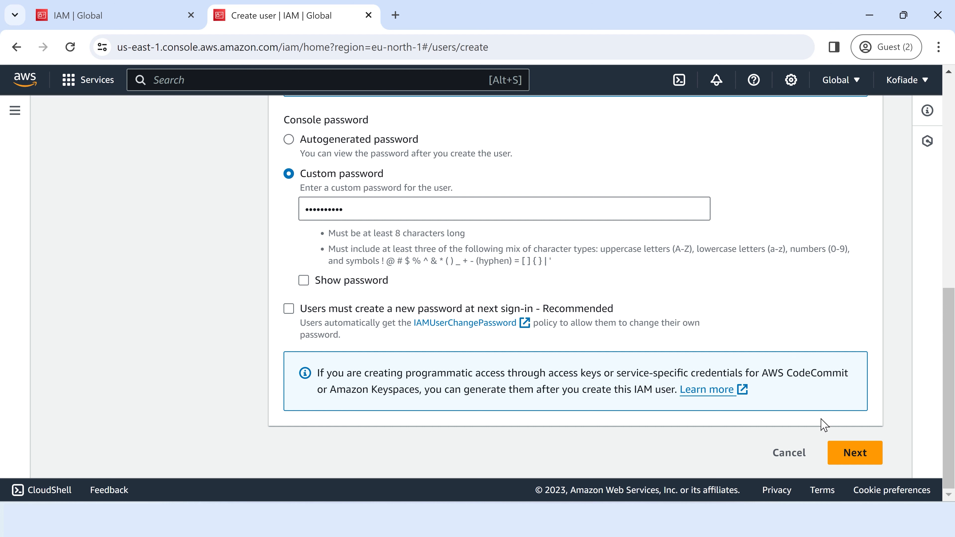
# Attach the AdministratorAccess managed policy directly to the user, then continue to review
pyautogui.click(854, 454)
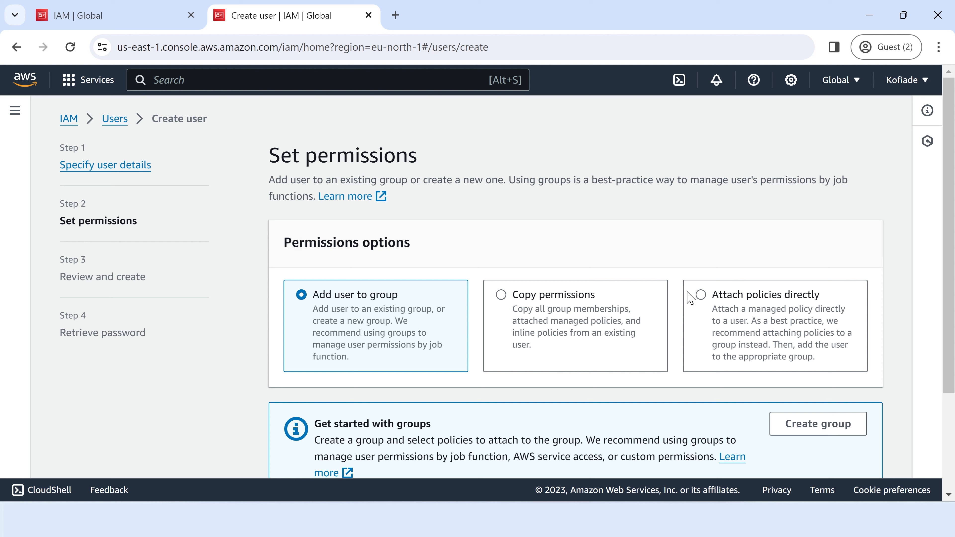
pyautogui.click(701, 295)
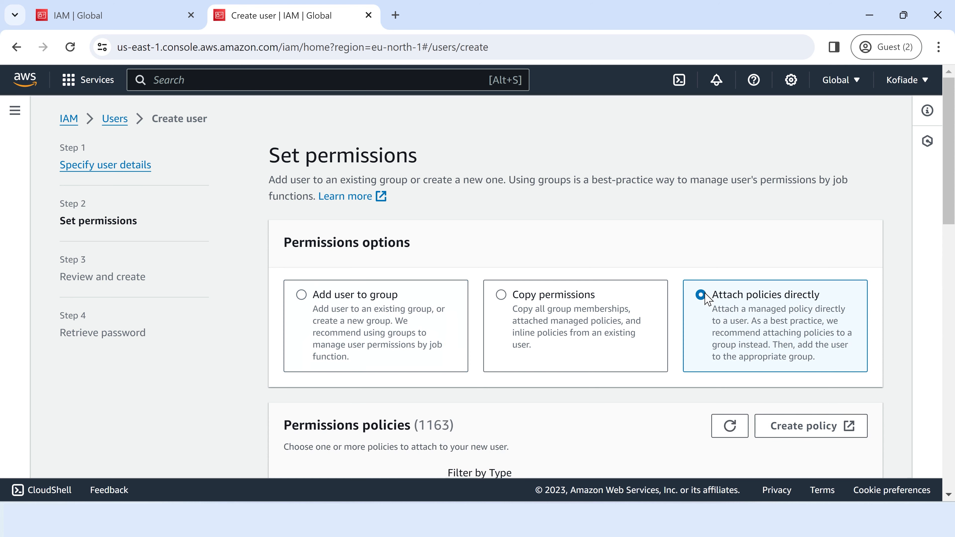
pyautogui.scroll(-8, 696, 290)
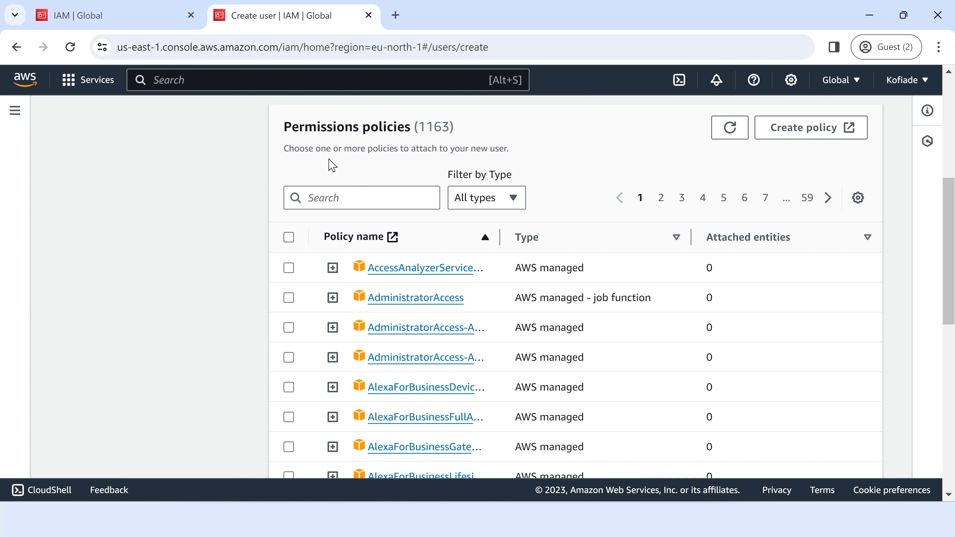
pyautogui.click(289, 298)
pyautogui.scroll(2, 290, 301)
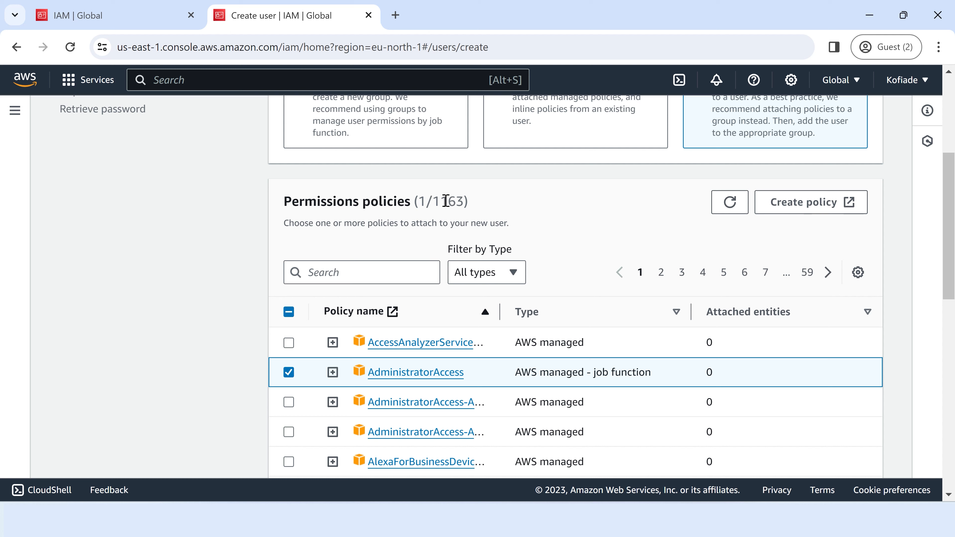
pyautogui.moveTo(432, 200); pyautogui.dragTo(453, 198)
pyautogui.moveTo(453, 199); pyautogui.dragTo(463, 200)
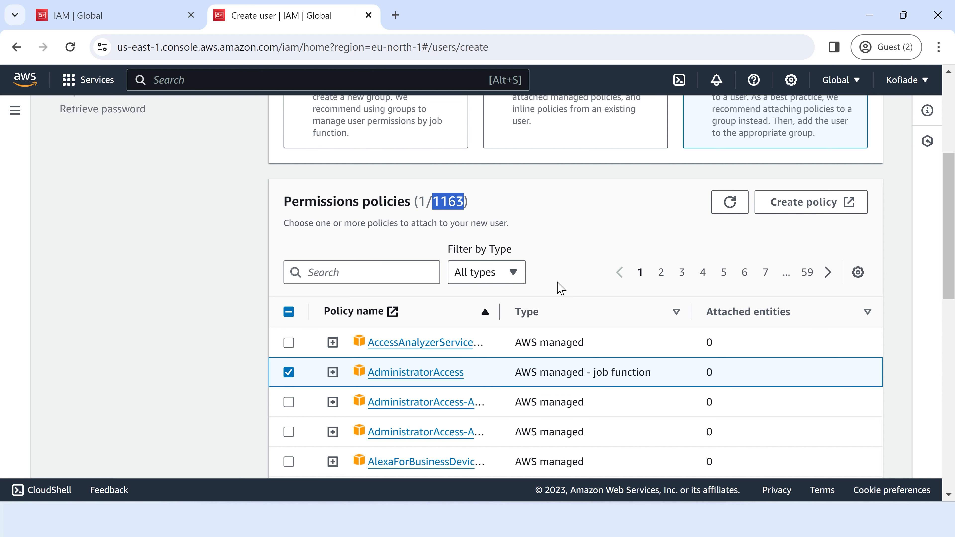
pyautogui.scroll(-15, 549, 288)
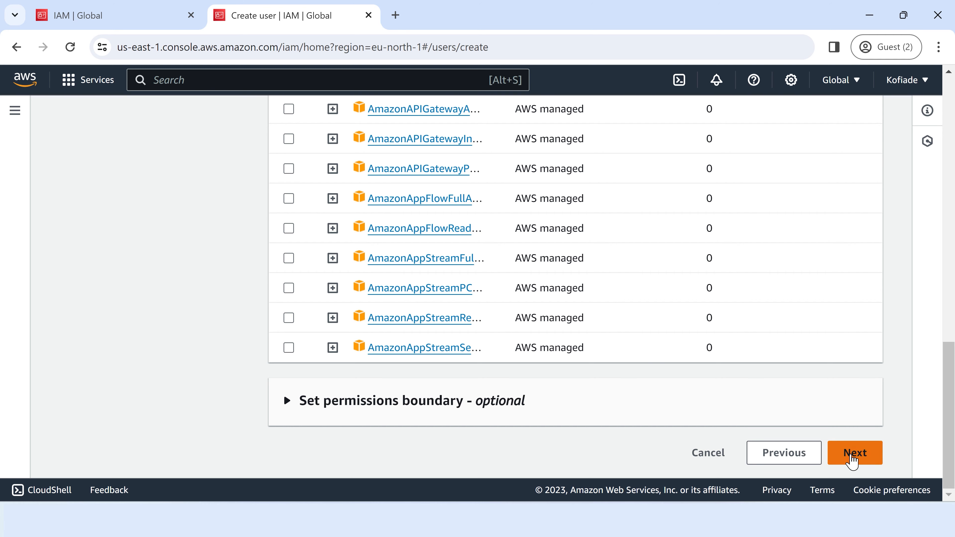
pyautogui.click(852, 455)
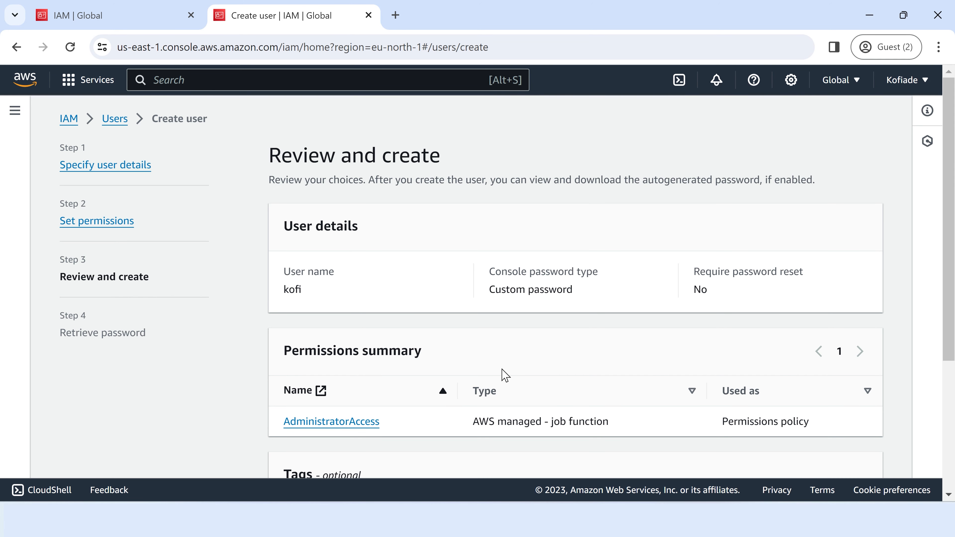
# Create the IAM user and go back to the Users list without viewing the password
pyautogui.scroll(-5, 504, 375)
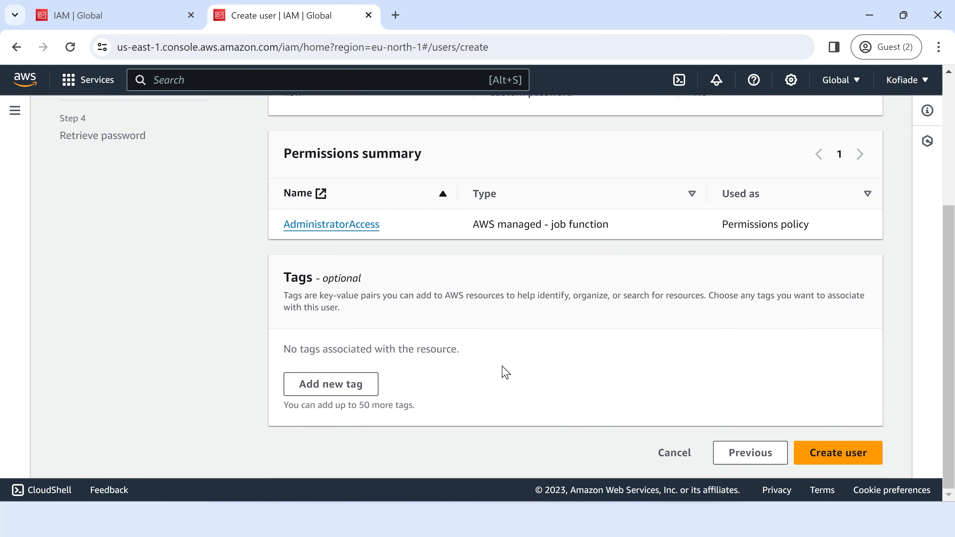
pyautogui.click(821, 456)
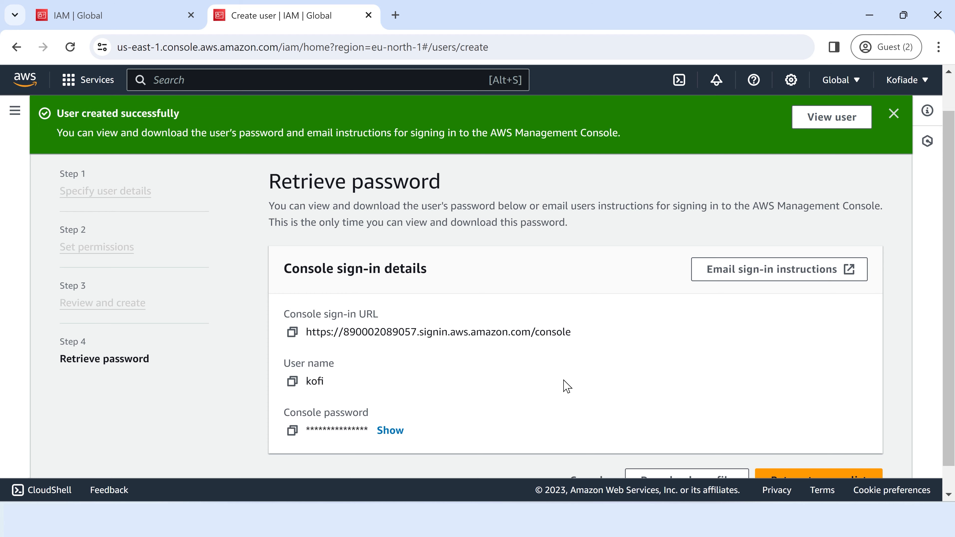
pyautogui.scroll(-1, 570, 382)
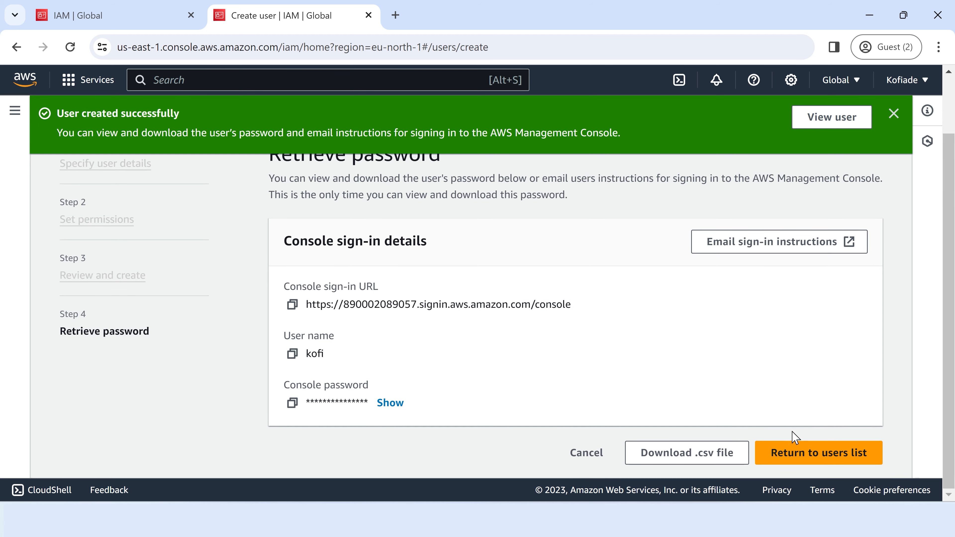
pyautogui.click(812, 457)
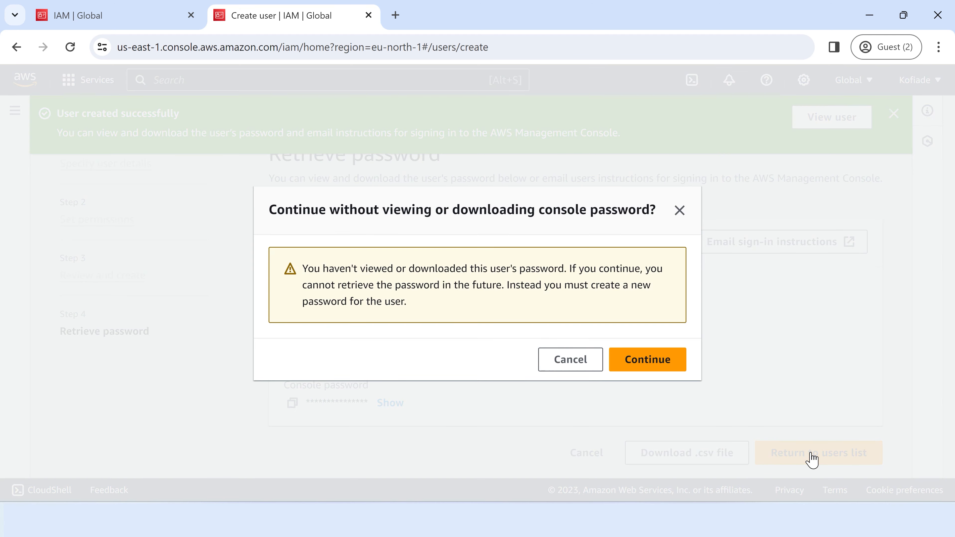
pyautogui.click(661, 371)
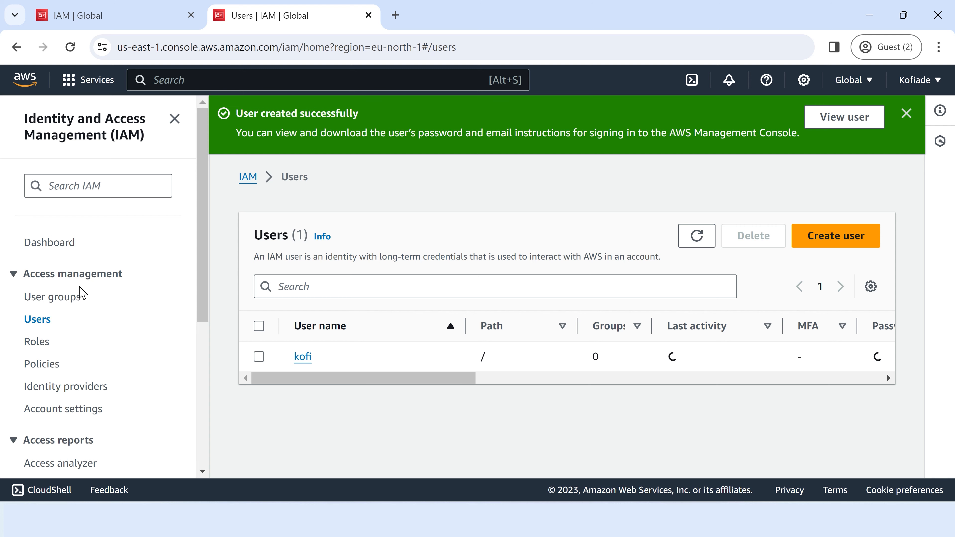
# Copy the IAM users sign-in URL from the AWS Account section of the IAM Dashboard
pyautogui.click(59, 246)
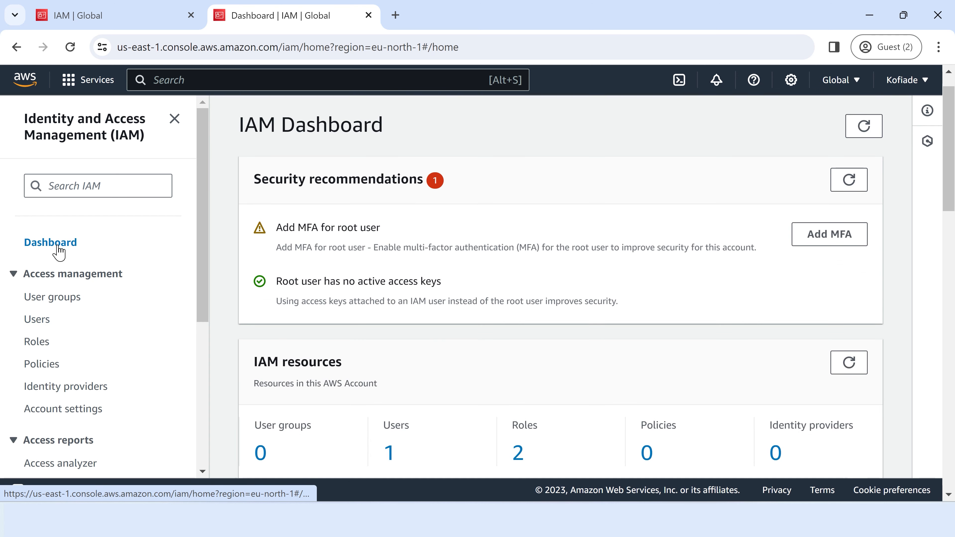
pyautogui.scroll(-1, 386, 280)
pyautogui.scroll(-4, 386, 280)
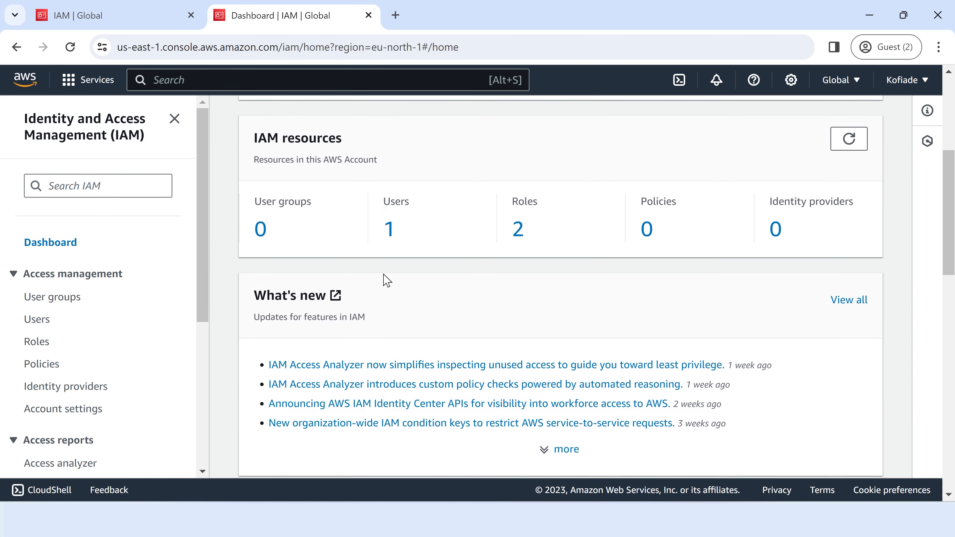
pyautogui.scroll(5, 386, 280)
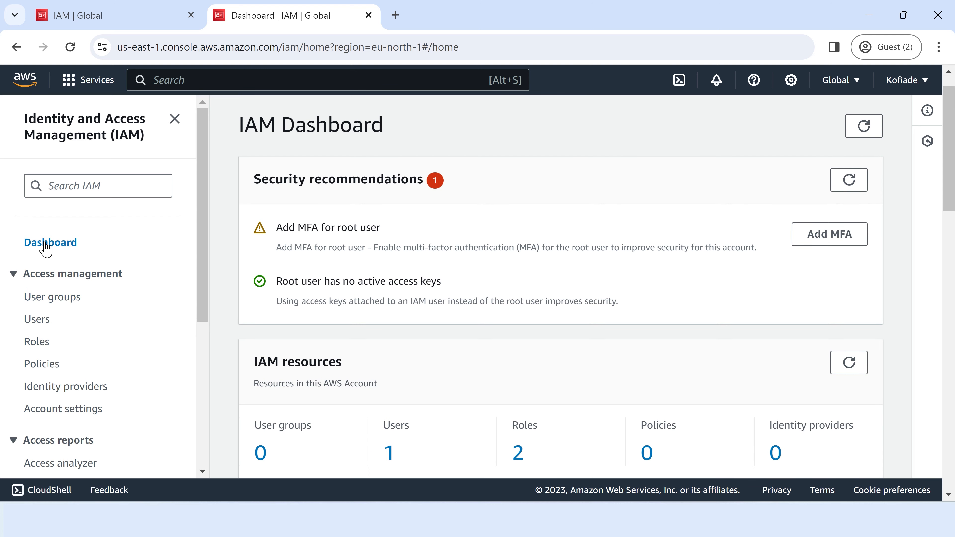
pyautogui.scroll(-6, 637, 348)
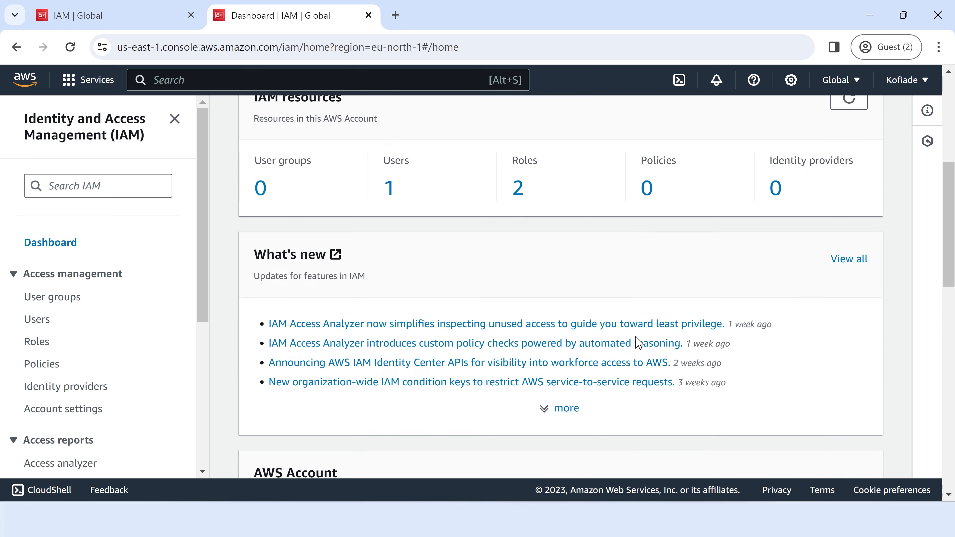
pyautogui.scroll(-5, 638, 343)
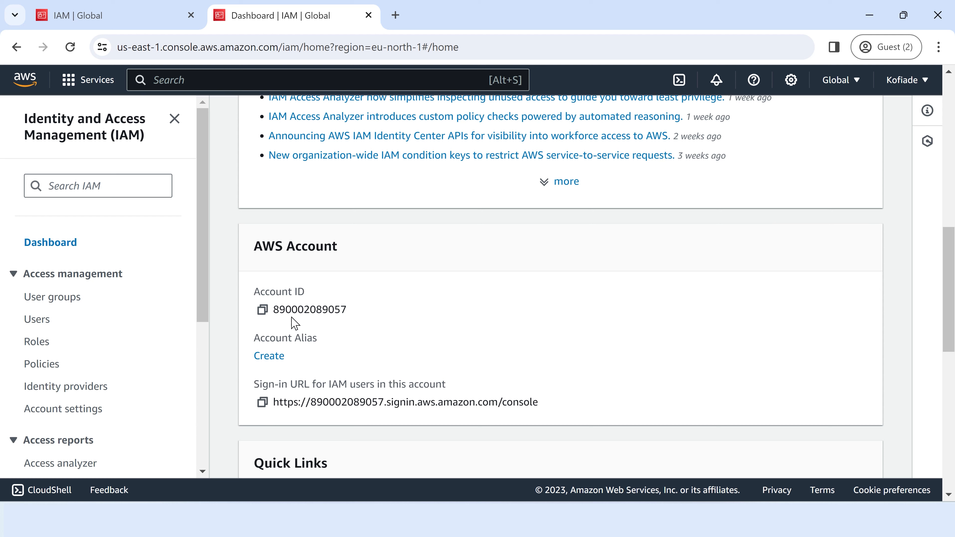
pyautogui.moveTo(273, 309); pyautogui.dragTo(343, 309)
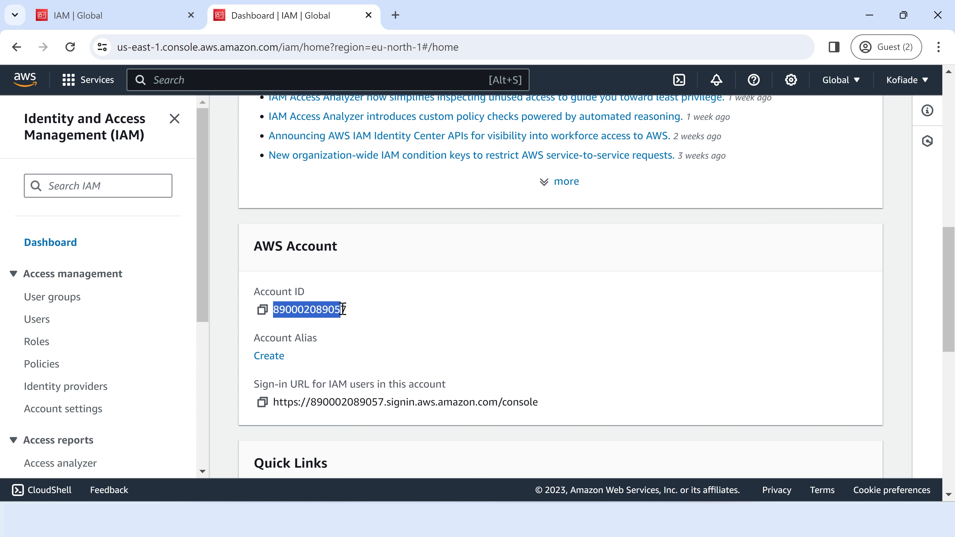
pyautogui.click(263, 404)
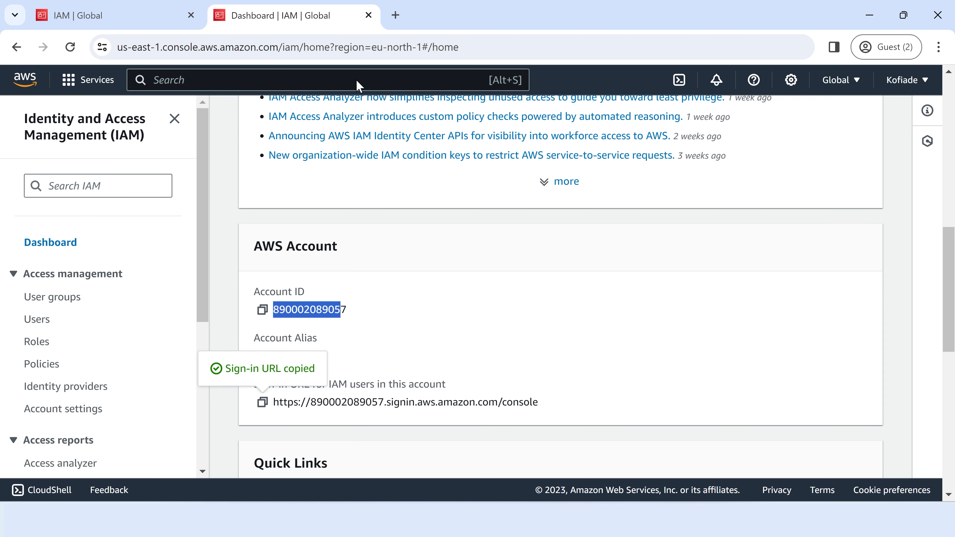
# Load the copied sign-in URL in a new browser tab
pyautogui.click(396, 15)
pyautogui.hotkey('ctrl', 'v')
pyautogui.press('Return')
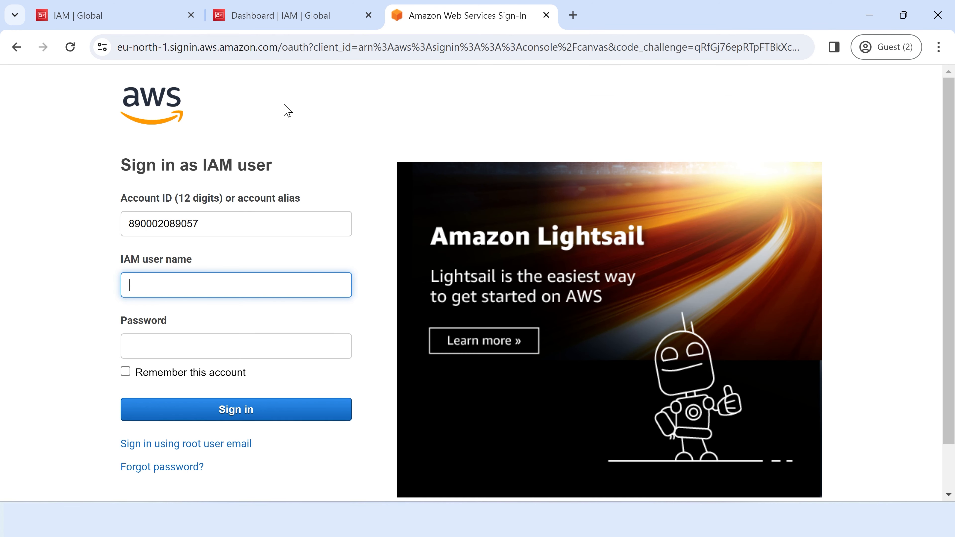
# Sign in with IAM user name 'kofi' and the user's custom password
pyautogui.moveTo(135, 223); pyautogui.dragTo(190, 222)
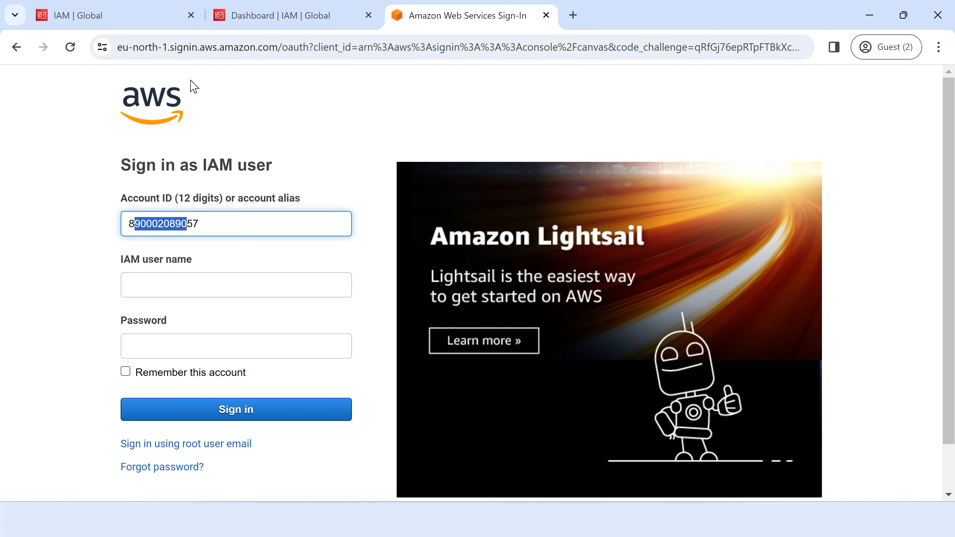
pyautogui.click(177, 285)
pyautogui.write('kofi')
pyautogui.click(157, 344)
pyautogui.write('•••••••')
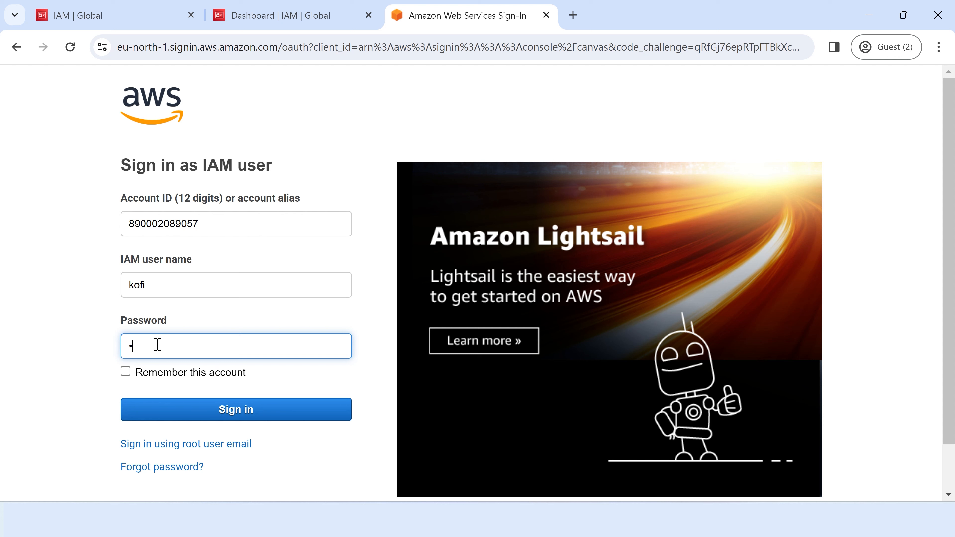
pyautogui.write('•••')
pyautogui.click(240, 415)
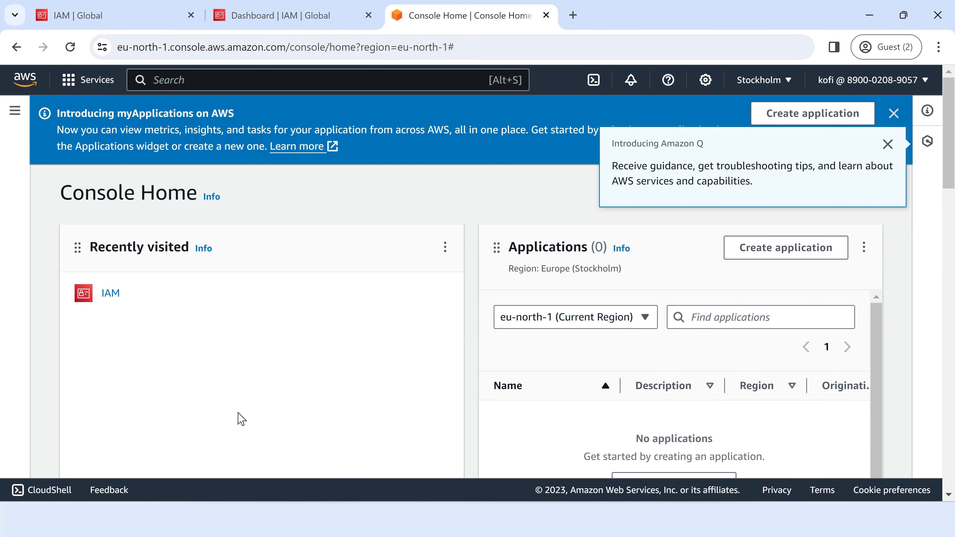
# Close the Amazon Q tip and check the account menu shows the IAM user, not root
pyautogui.click(862, 89)
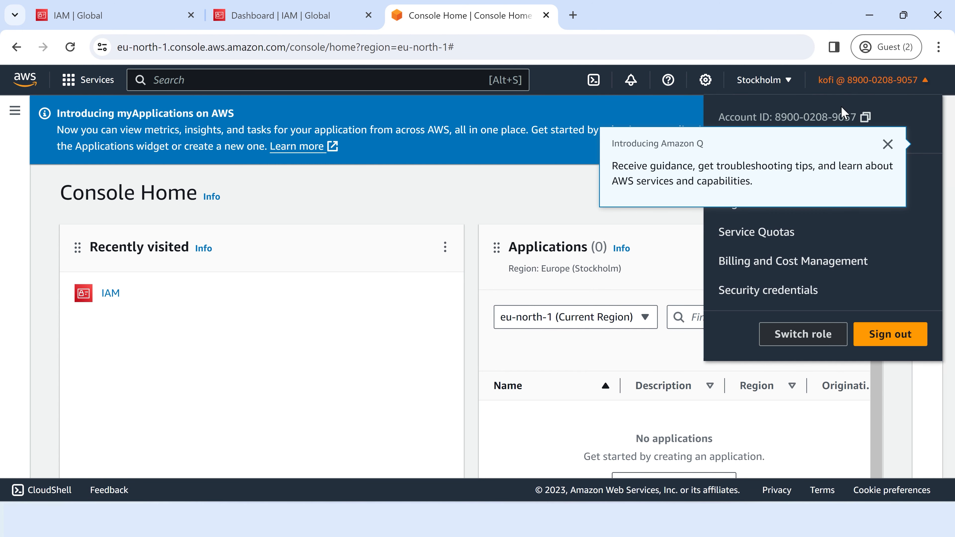
pyautogui.click(887, 144)
pyautogui.click(881, 88)
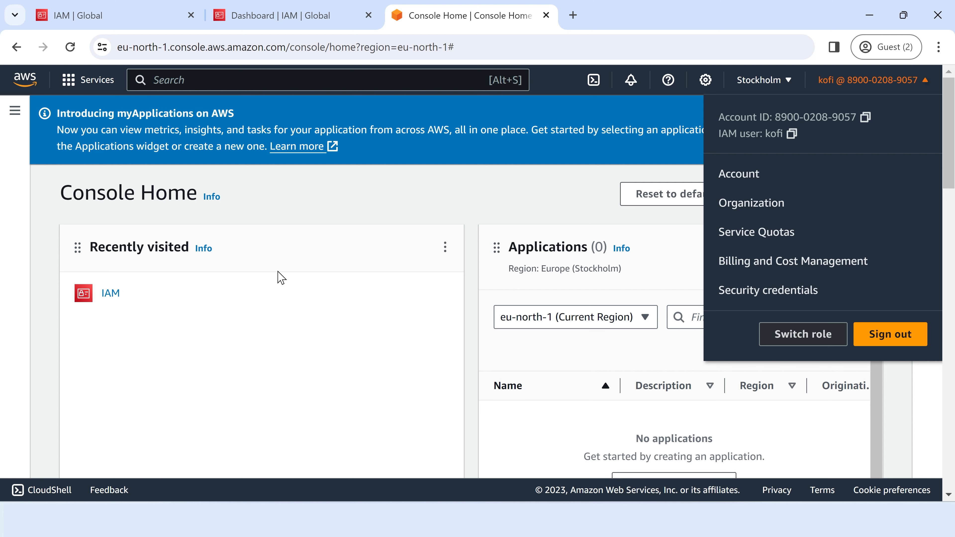
pyautogui.click(303, 207)
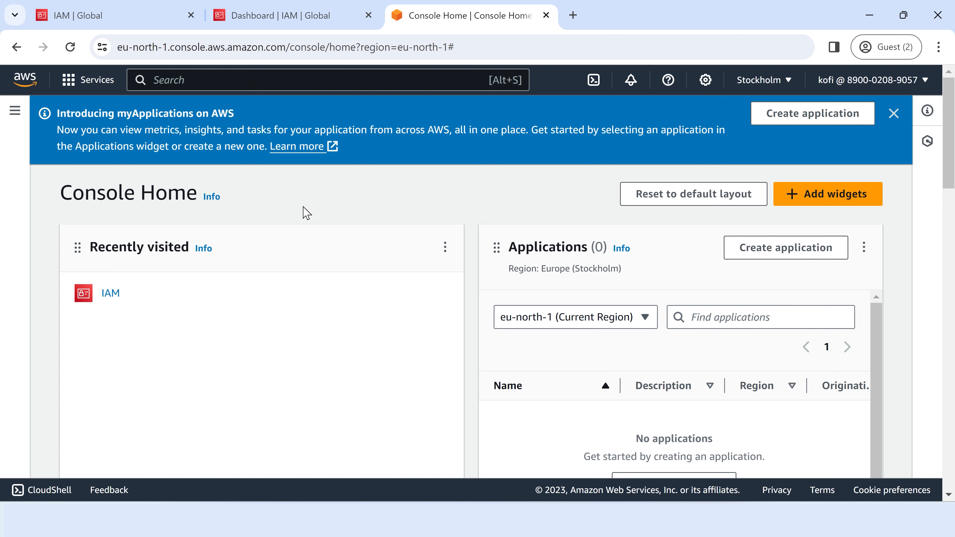